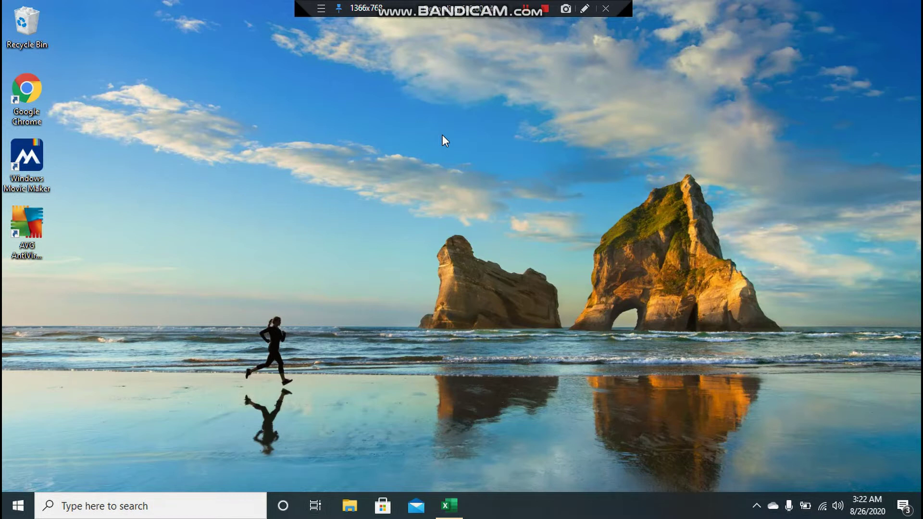
Restore the Excel workbook and bring up the Insert tab's picture source options.
{"action": "left_click", "coordinate": [452, 502]}
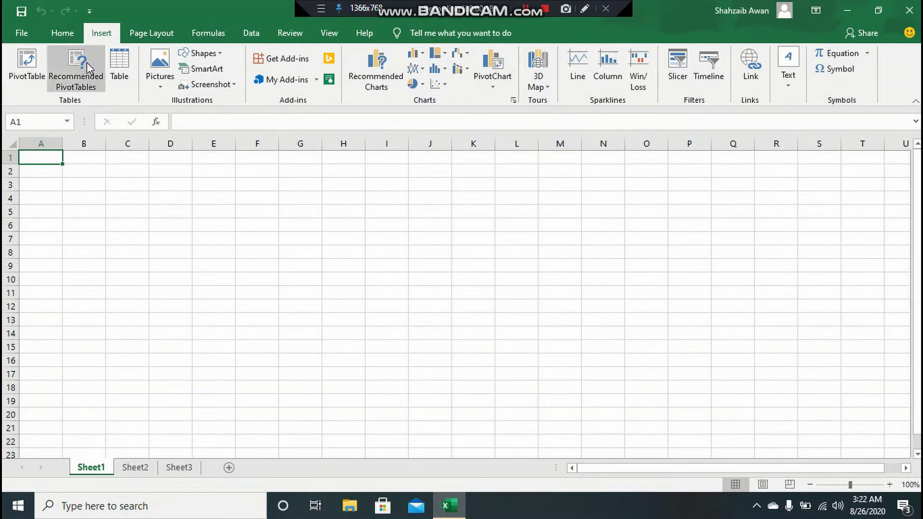
{"action": "left_click", "coordinate": [64, 34]}
{"action": "left_click", "coordinate": [104, 31]}
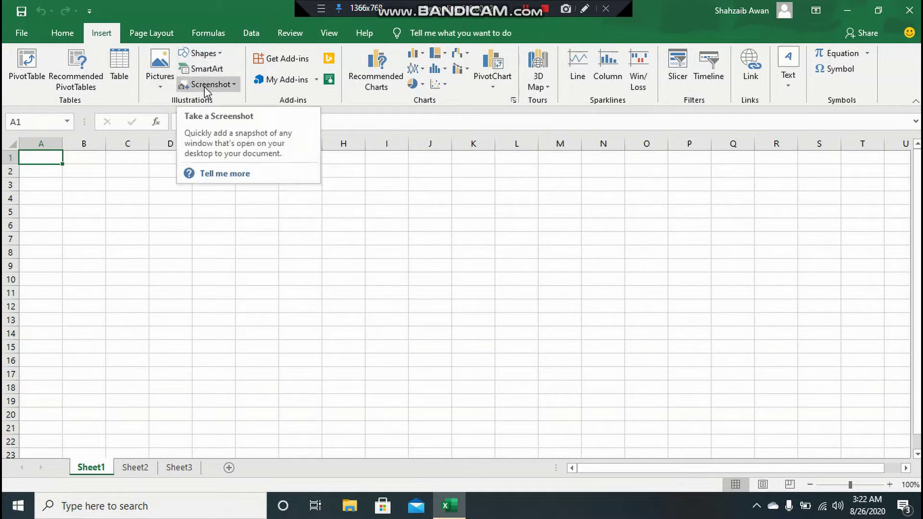
{"action": "left_click", "coordinate": [163, 91]}
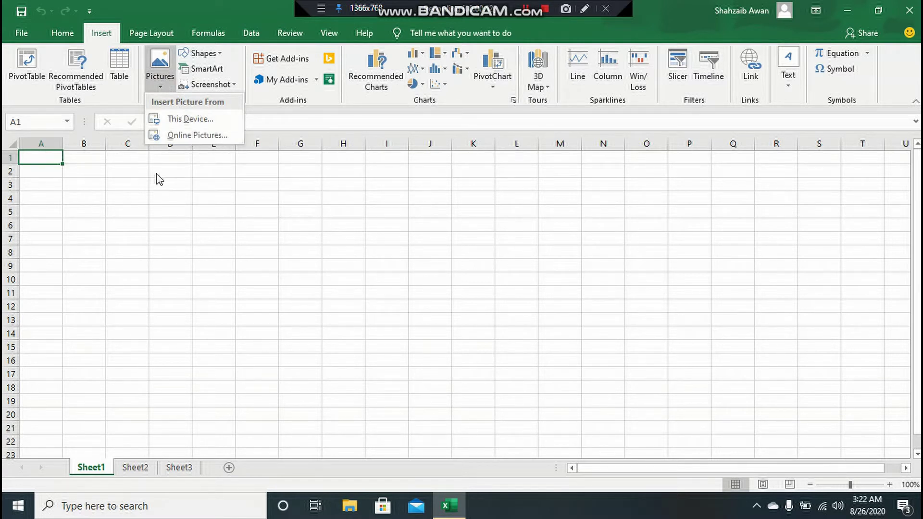
Insert the Spider image from the Pictures folder onto Sheet1.
{"action": "left_click", "coordinate": [190, 123]}
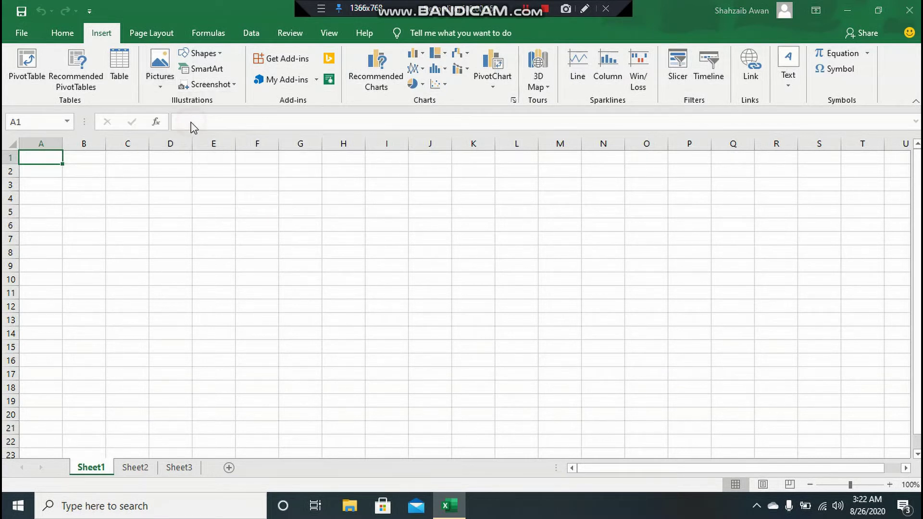
{"action": "left_click", "coordinate": [308, 139]}
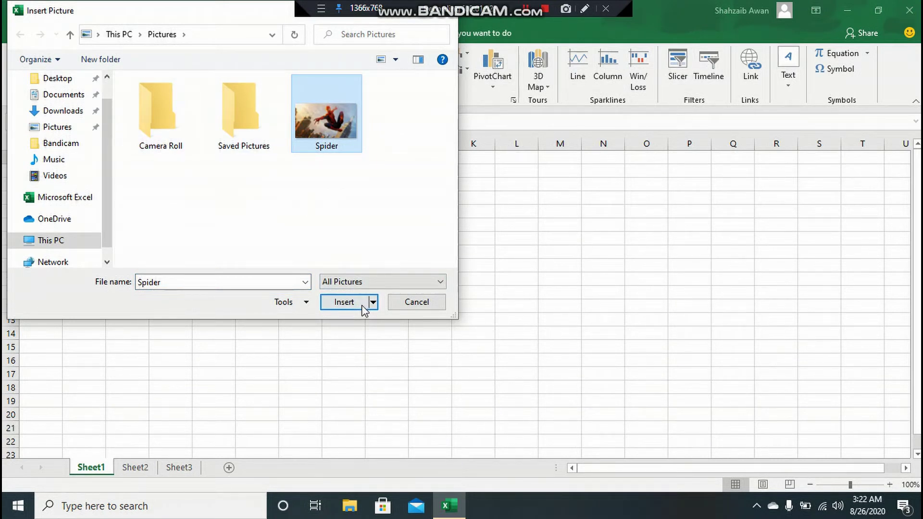
{"action": "left_click", "coordinate": [341, 303]}
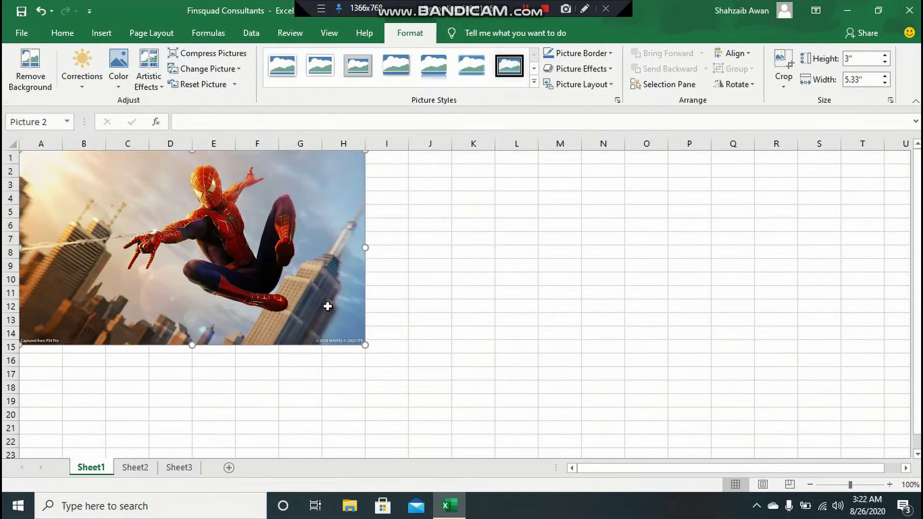
Move the Spider picture to the middle of the sheet and give it the black-edged oval style.
{"action": "left_click_drag", "start_coordinate": [212, 274], "coordinate": [378, 313]}
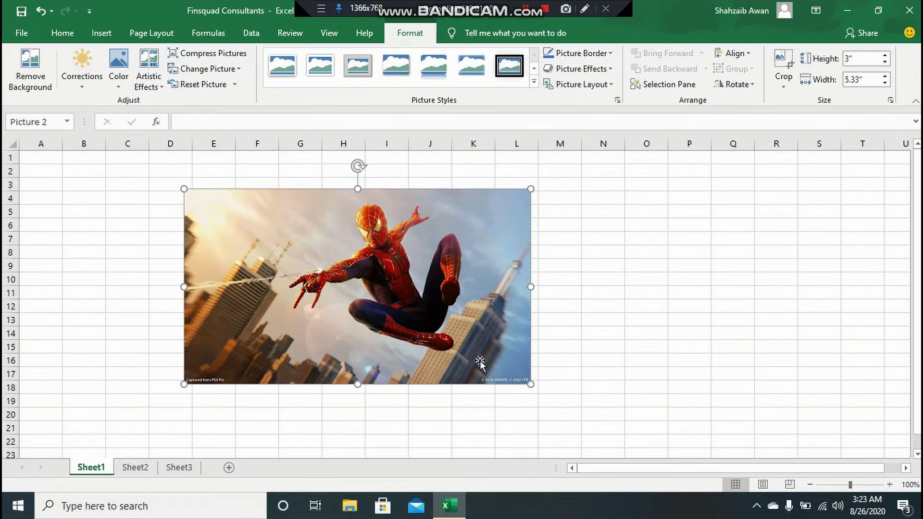
{"action": "mouse_move", "coordinate": [529, 383]}
{"action": "left_mouse_down"}
{"action": "mouse_move", "coordinate": [481, 356]}
{"action": "mouse_move", "coordinate": [531, 383]}
{"action": "left_mouse_up"}
{"action": "mouse_move", "coordinate": [357, 165]}
{"action": "left_mouse_down"}
{"action": "mouse_move", "coordinate": [387, 173]}
{"action": "mouse_move", "coordinate": [354, 159]}
{"action": "left_mouse_up"}
{"action": "left_click", "coordinate": [533, 82]}
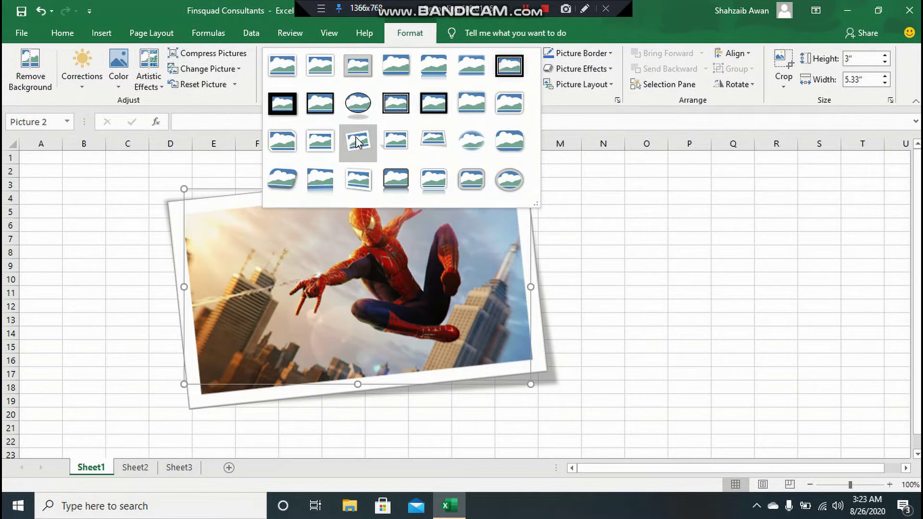
{"action": "left_click", "coordinate": [357, 102]}
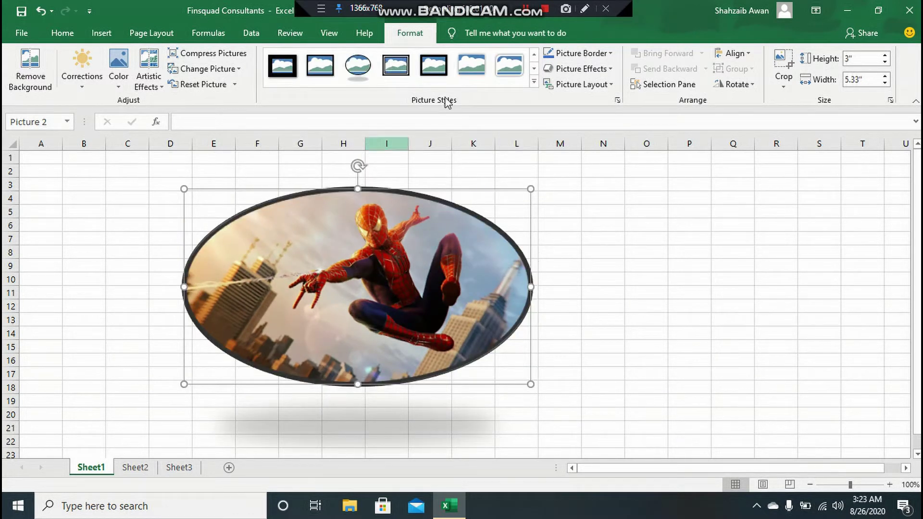
Give the oval Spider picture a red outline from Standard Colors.
{"action": "left_click", "coordinate": [609, 53]}
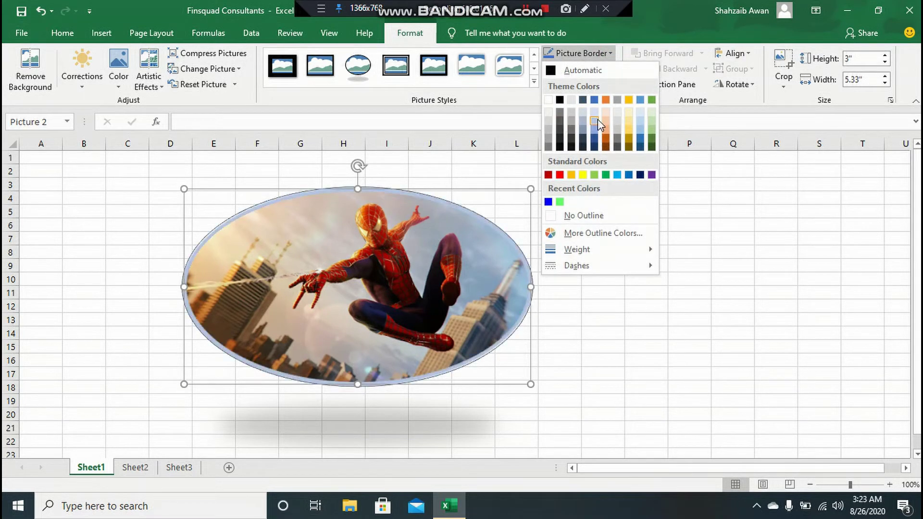
{"action": "left_click", "coordinate": [560, 174]}
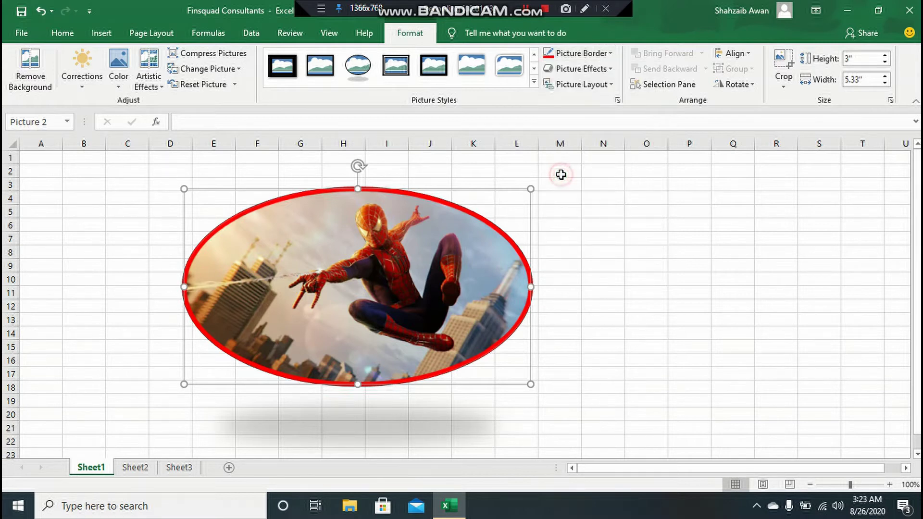
{"action": "left_click", "coordinate": [609, 71]}
{"action": "mouse_move", "coordinate": [586, 94]}
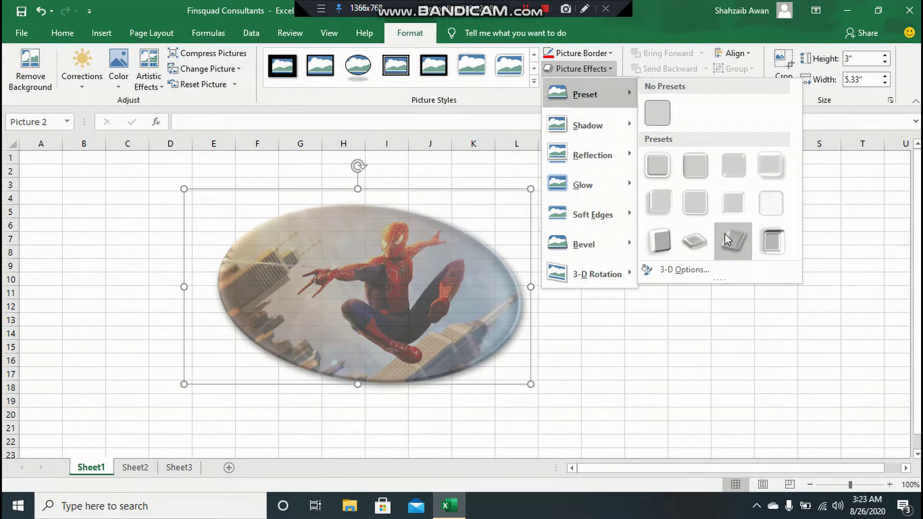
Apply a preset 3-D picture effect so the oval gets soft pale edges.
{"action": "left_click", "coordinate": [695, 178]}
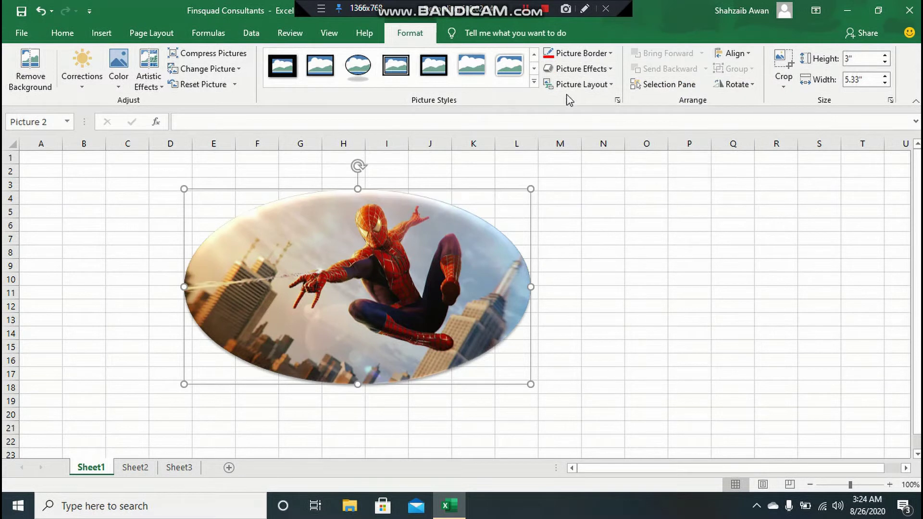
{"action": "left_click", "coordinate": [580, 72]}
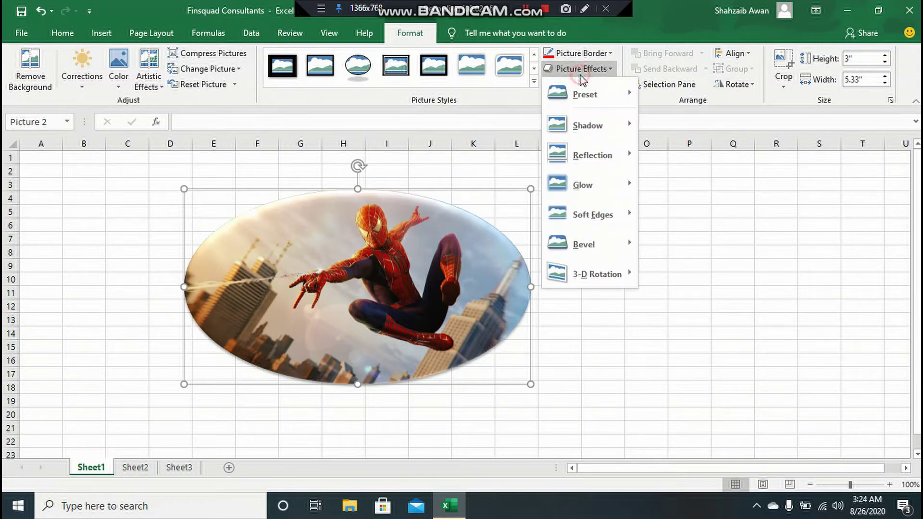
{"action": "left_click", "coordinate": [665, 169]}
{"action": "left_click", "coordinate": [604, 85]}
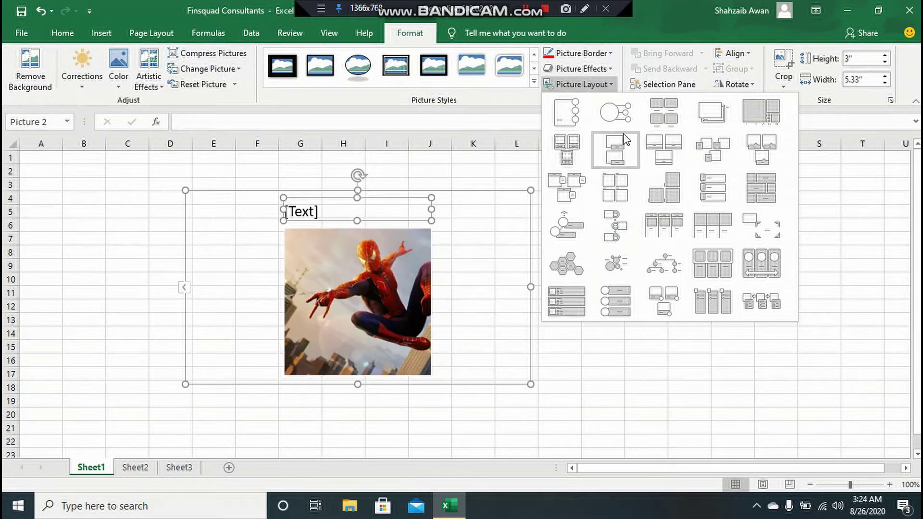
Leave the picture without a text layout and show the Selection pane listing Picture 2.
{"action": "left_click", "coordinate": [431, 145]}
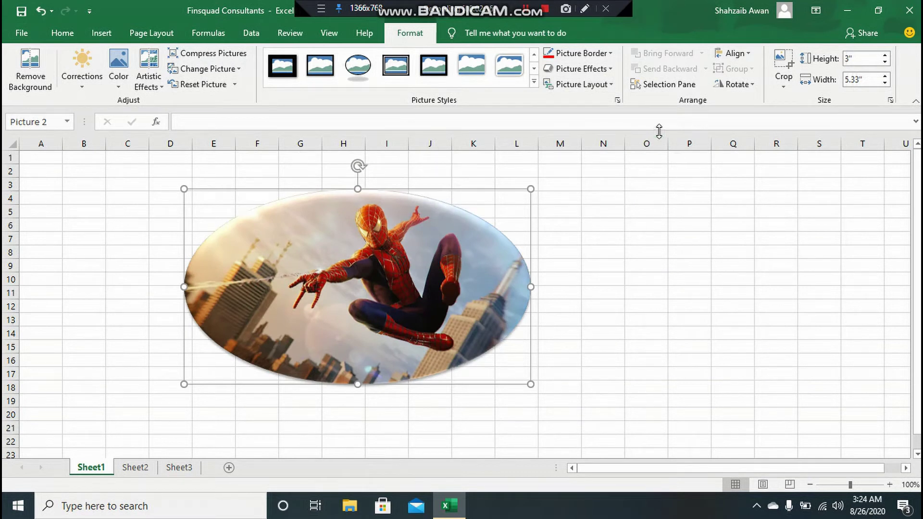
{"action": "left_click", "coordinate": [660, 91]}
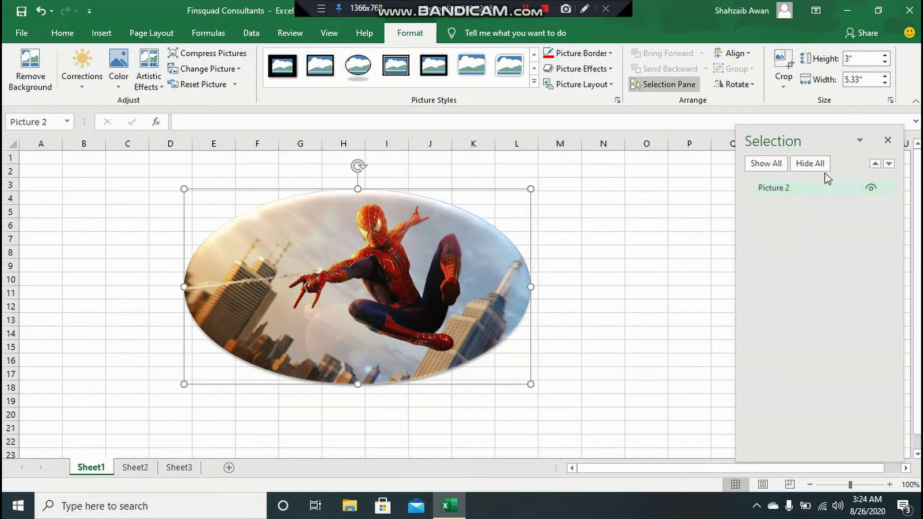
Close the Selection pane, dismiss the Crop options without cropping, and enter background removal.
{"action": "left_click", "coordinate": [888, 141]}
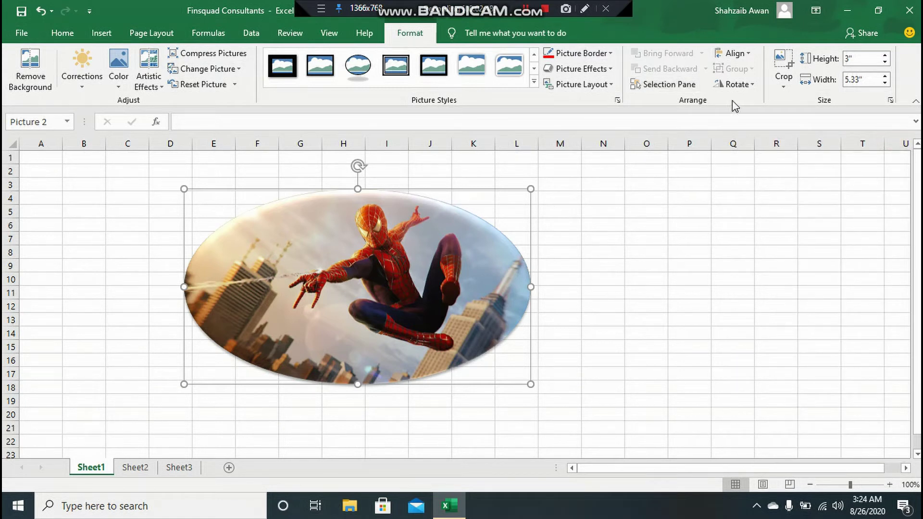
{"action": "left_click", "coordinate": [782, 84]}
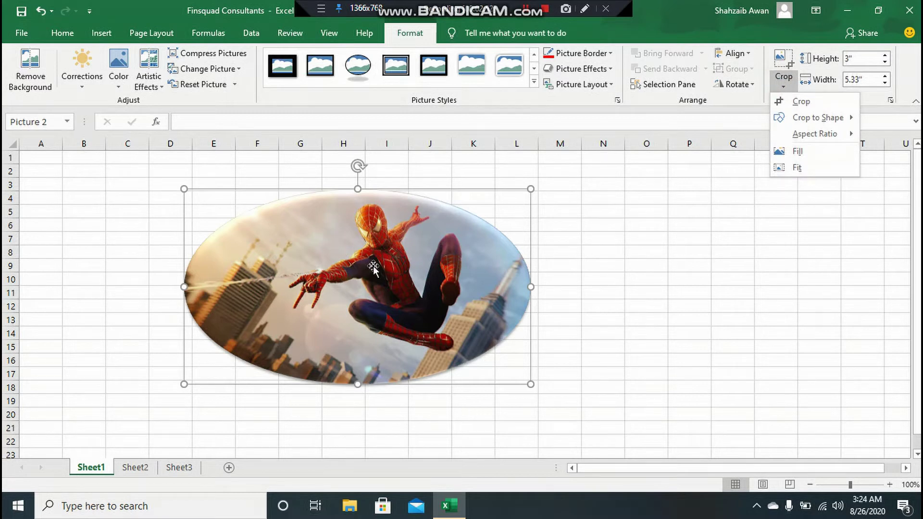
{"action": "left_click", "coordinate": [601, 258]}
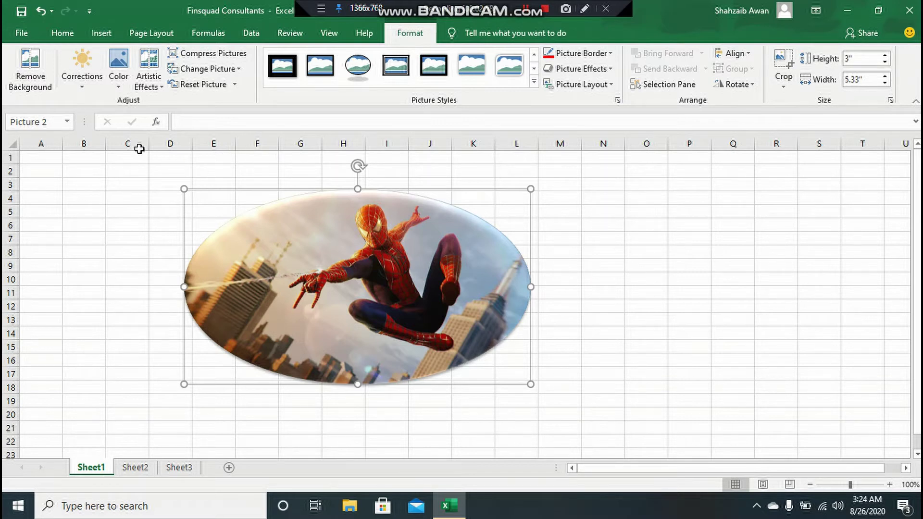
{"action": "left_click", "coordinate": [28, 85]}
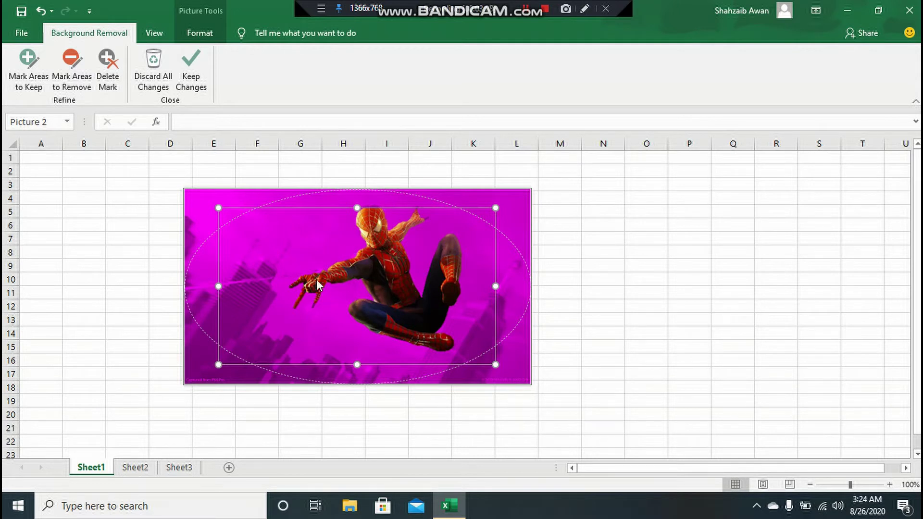
{"action": "left_click", "coordinate": [39, 91]}
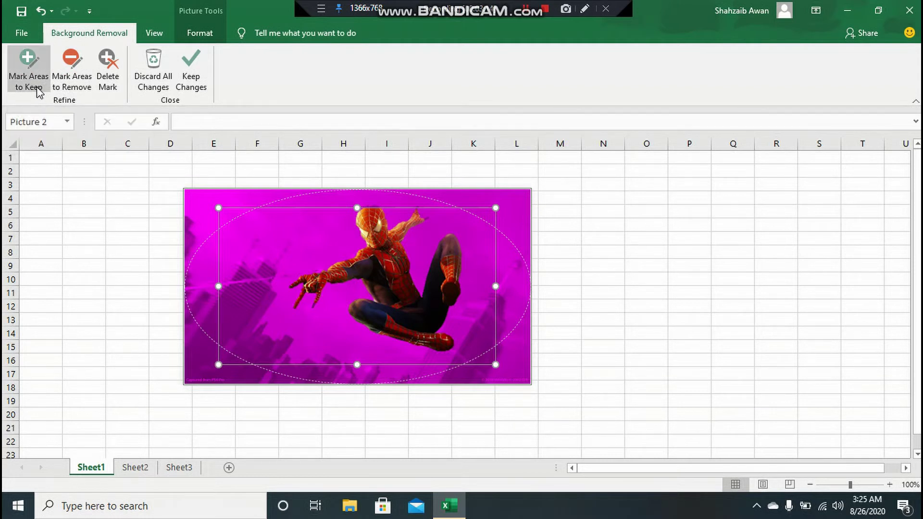
{"action": "left_click", "coordinate": [39, 88]}
{"action": "left_click_drag", "start_coordinate": [245, 236], "coordinate": [330, 243]}
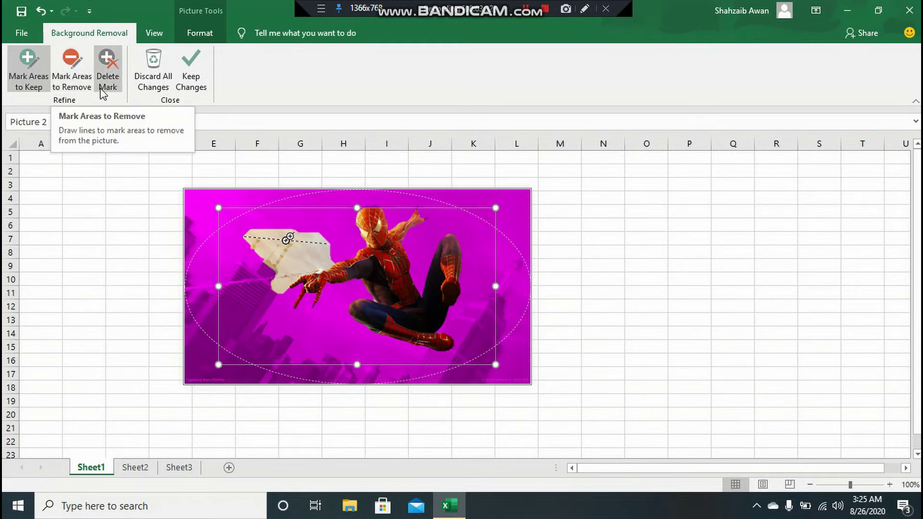
{"action": "left_click", "coordinate": [101, 89]}
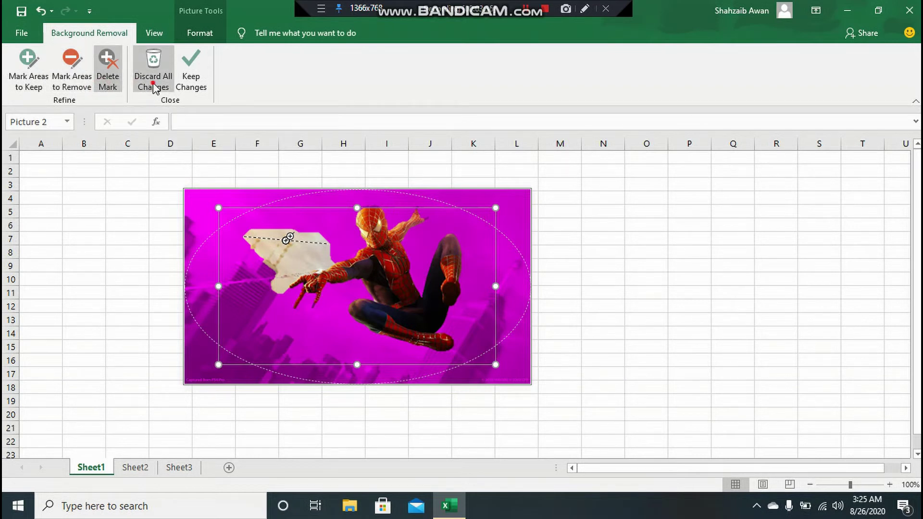
{"action": "left_click", "coordinate": [154, 88]}
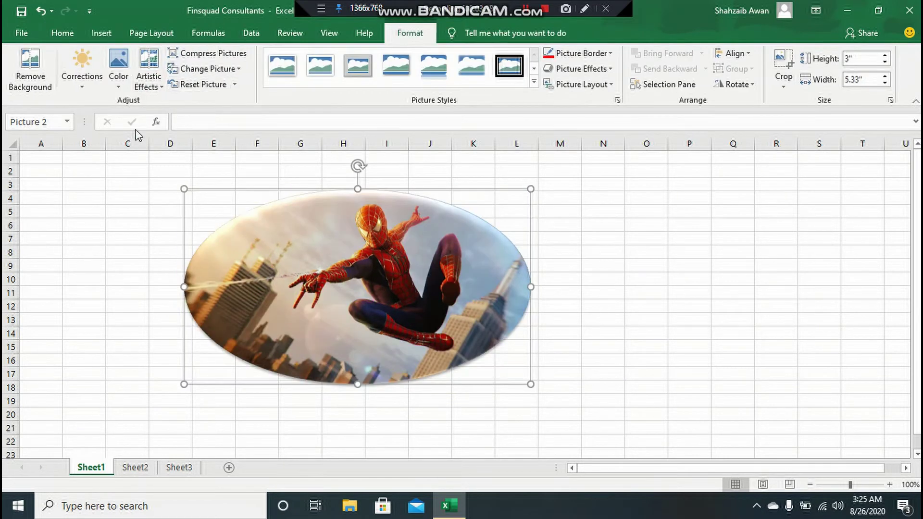
{"action": "left_click", "coordinate": [83, 87]}
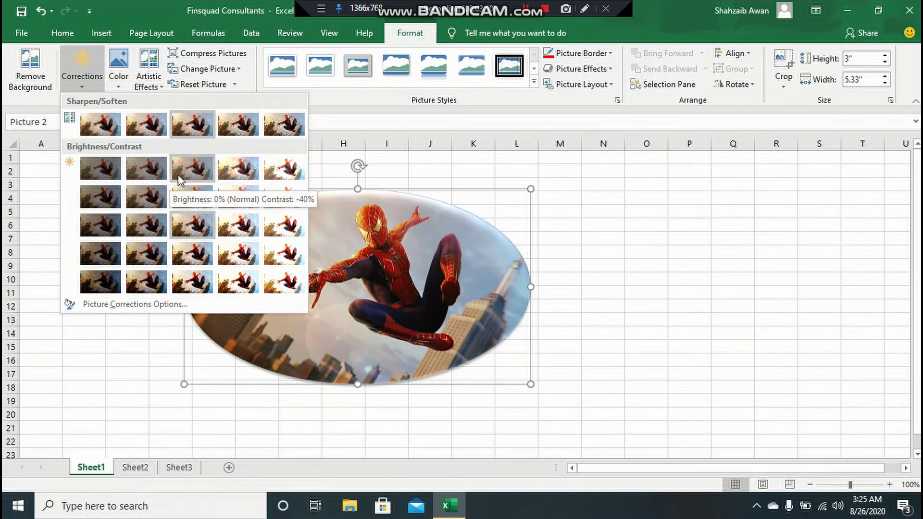
{"action": "left_click", "coordinate": [121, 83]}
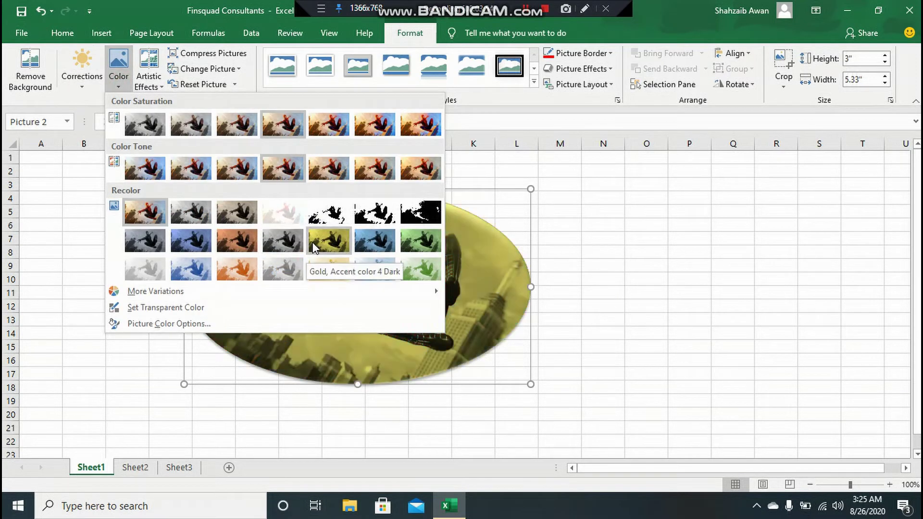
{"action": "left_click", "coordinate": [284, 240]}
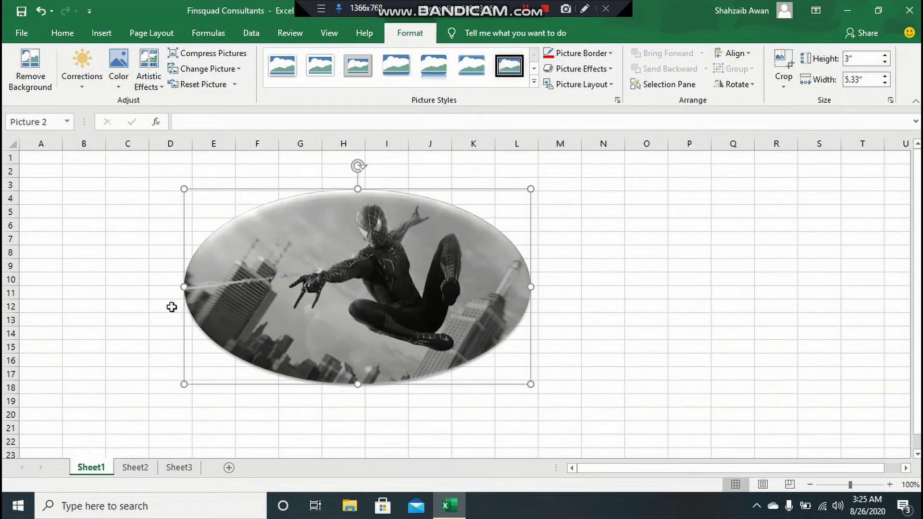
{"action": "left_click", "coordinate": [149, 77]}
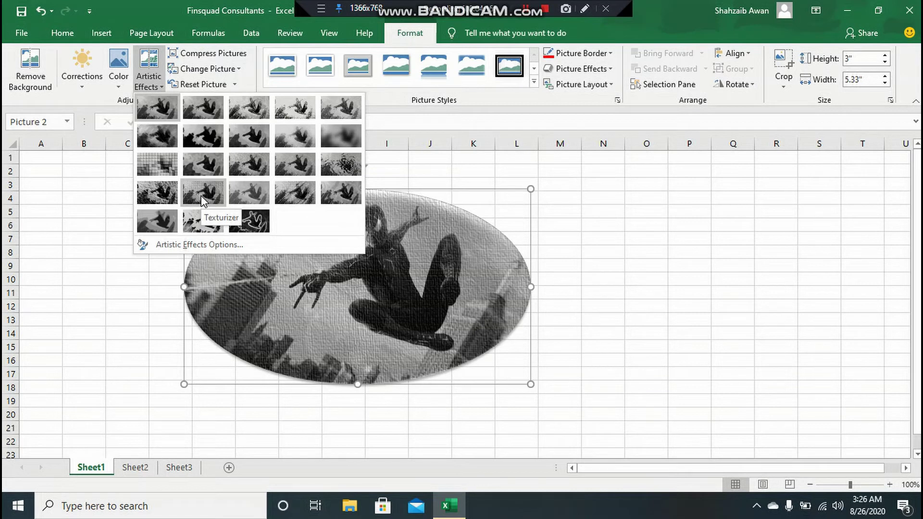
{"action": "left_click", "coordinate": [65, 208]}
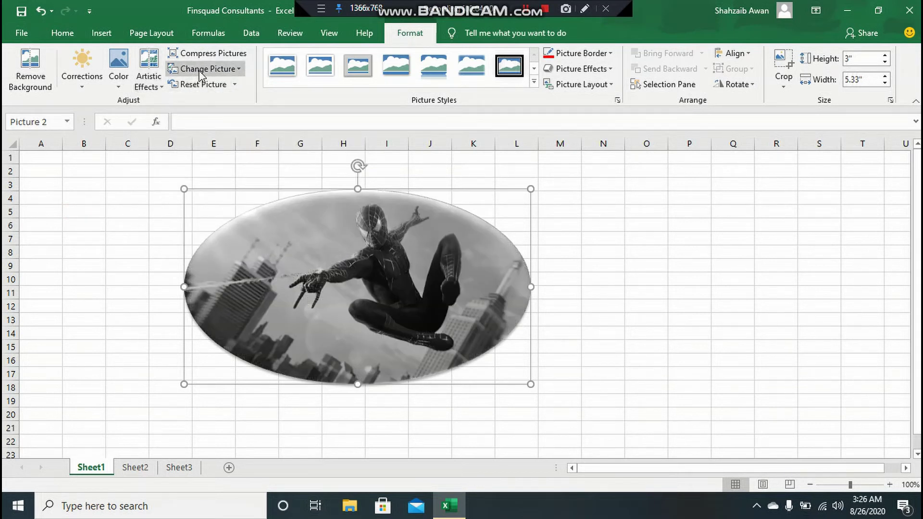
{"action": "left_click", "coordinate": [216, 53]}
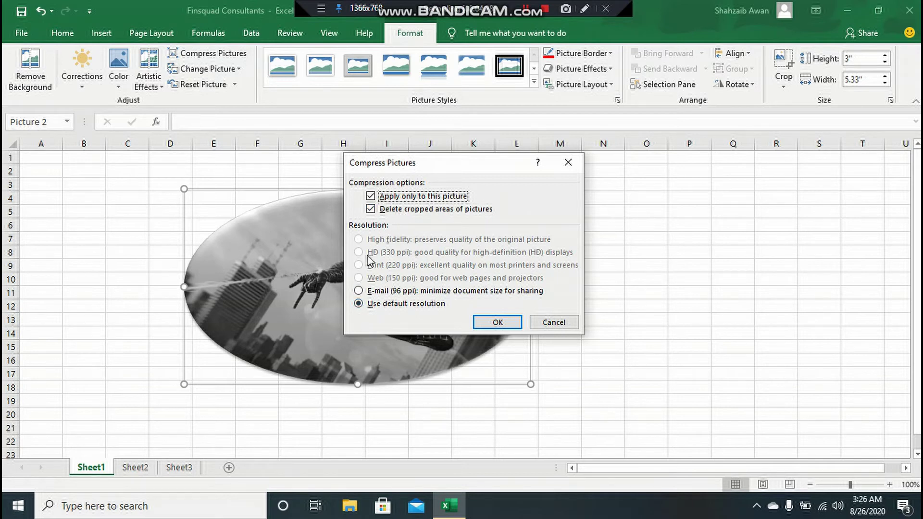
{"action": "left_click", "coordinate": [375, 304]}
{"action": "left_click", "coordinate": [375, 291]}
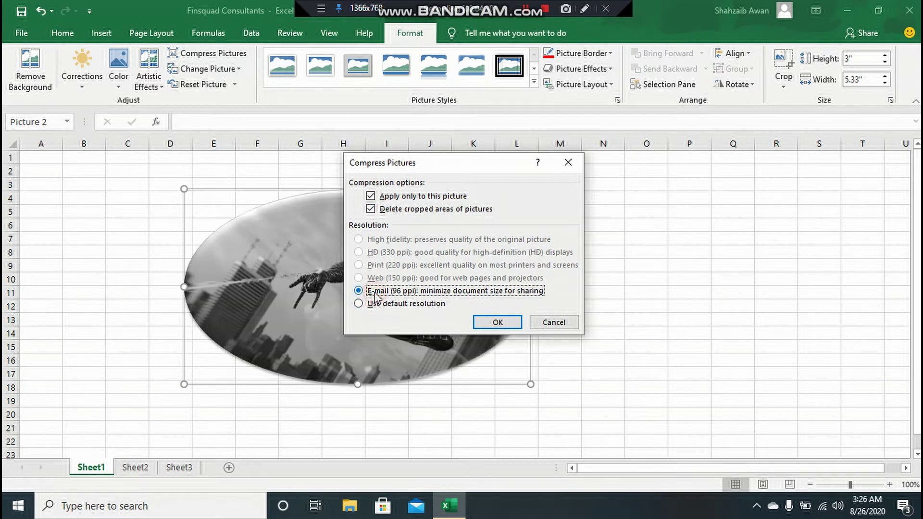
{"action": "left_click", "coordinate": [375, 304]}
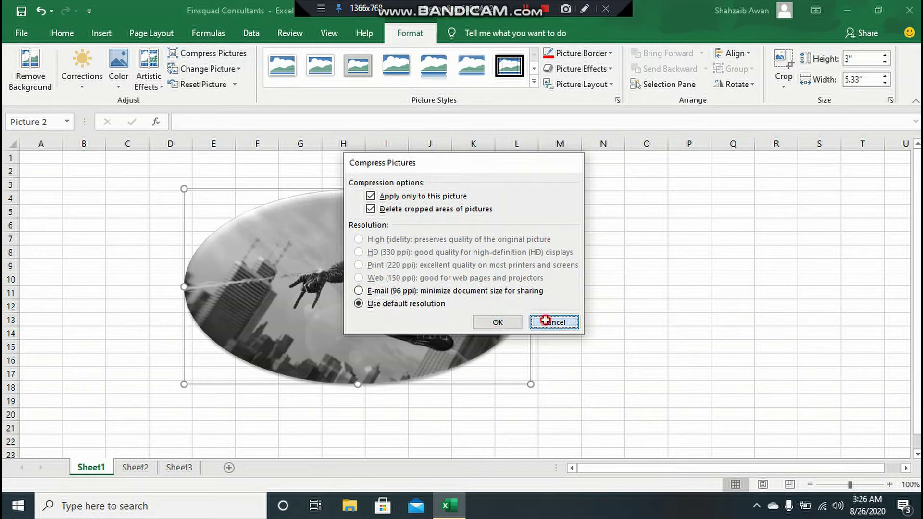
{"action": "left_click", "coordinate": [543, 323]}
{"action": "left_click", "coordinate": [232, 70]}
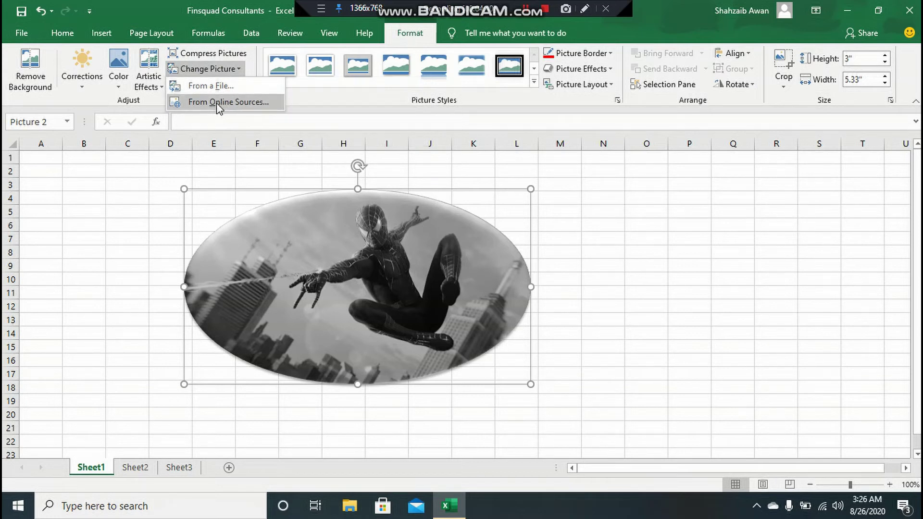
{"action": "left_click", "coordinate": [143, 165]}
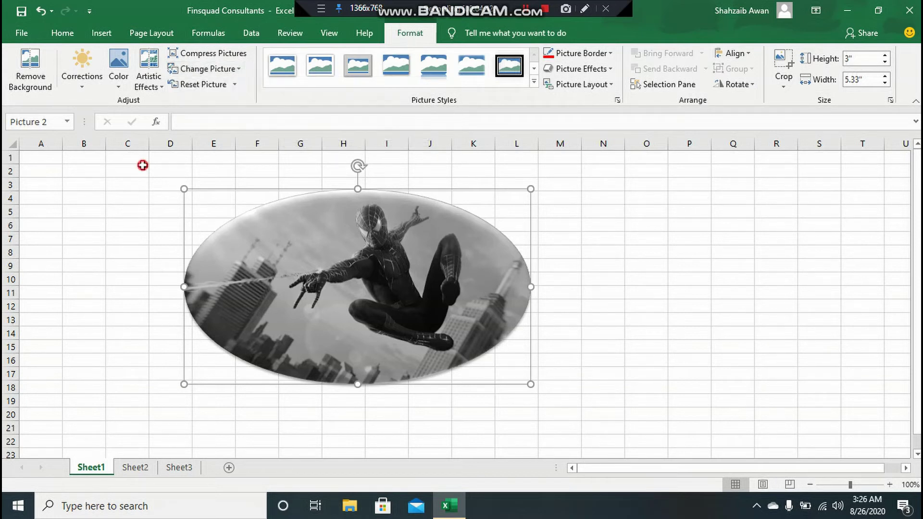
Reset the Spider picture to its original look, then cut it off Sheet1.
{"action": "left_click", "coordinate": [210, 89]}
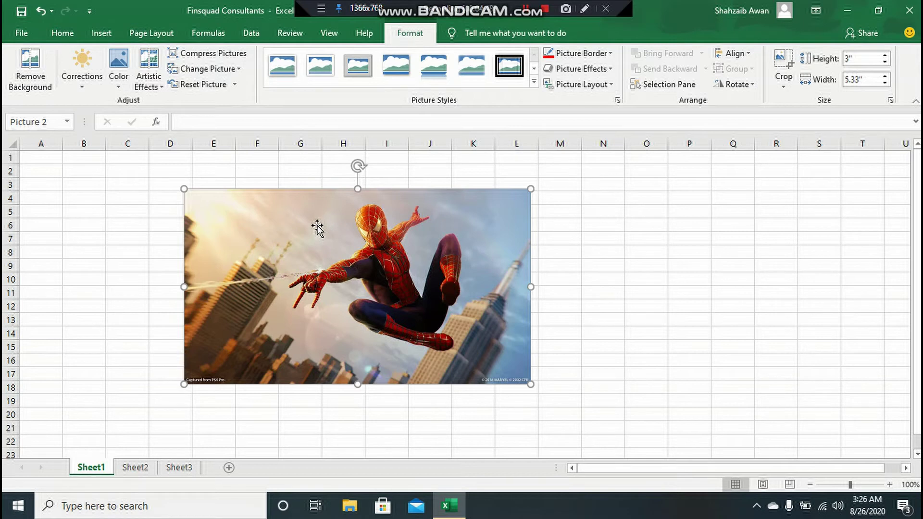
{"action": "left_click", "coordinate": [285, 239]}
{"action": "right_click", "coordinate": [286, 241]}
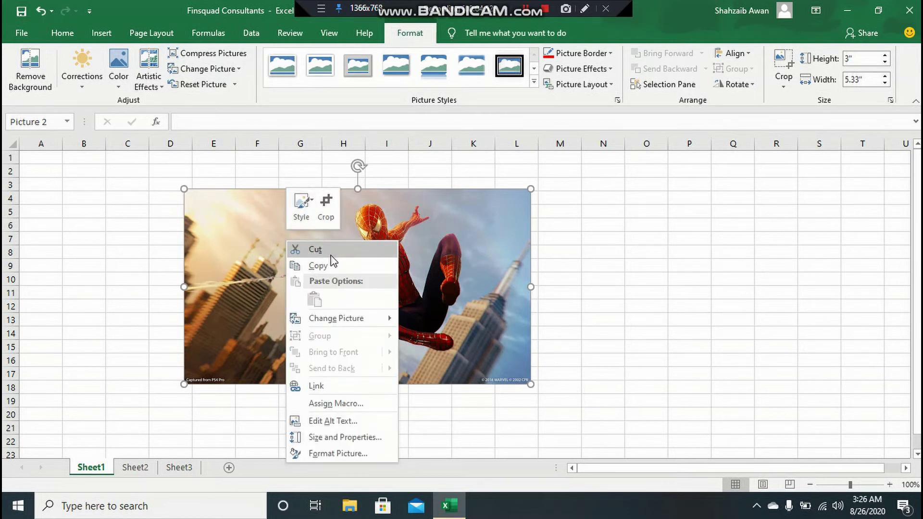
{"action": "left_click", "coordinate": [330, 255]}
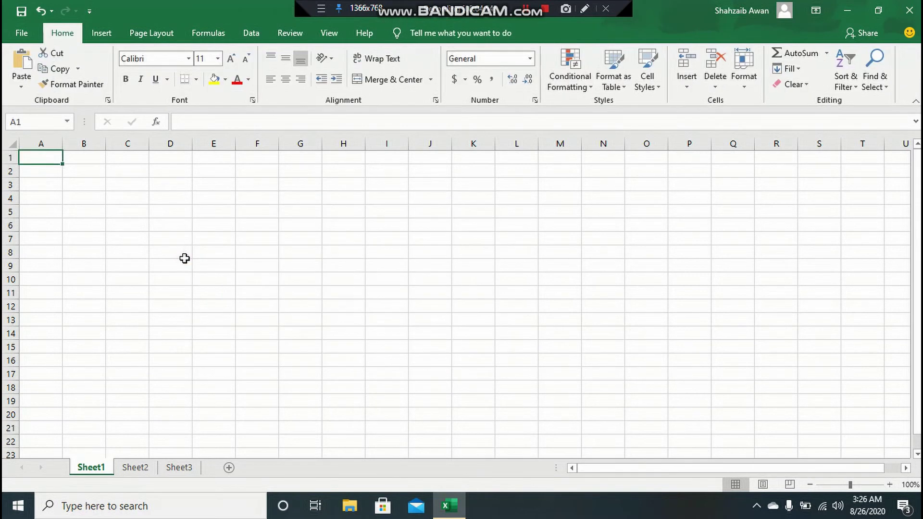
Draw a Rectangle: Diagonal Corners Snipped shape across roughly D4 to G10.
{"action": "left_click", "coordinate": [101, 33]}
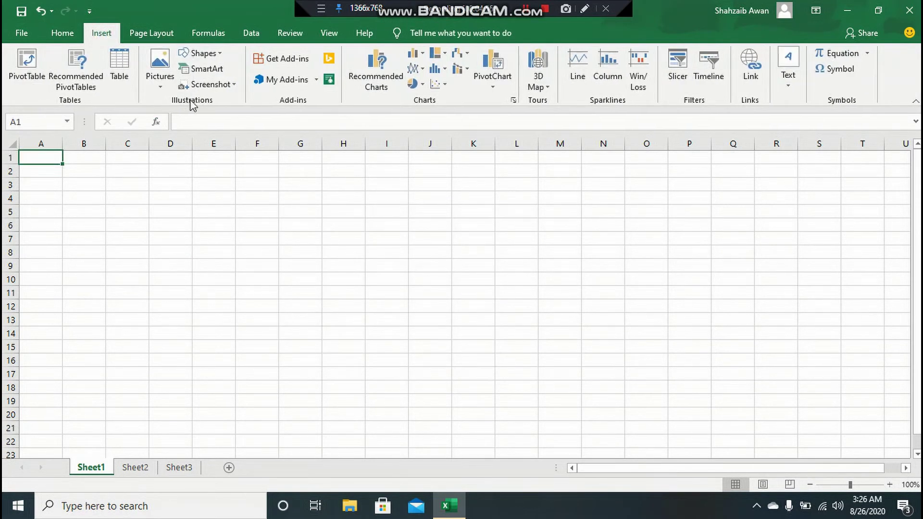
{"action": "left_click", "coordinate": [218, 55]}
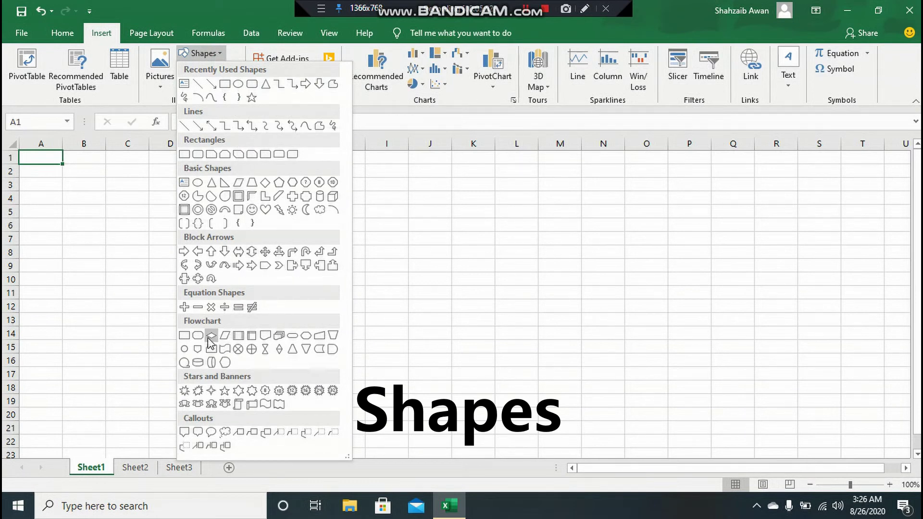
{"action": "left_click", "coordinate": [237, 154]}
{"action": "left_click_drag", "start_coordinate": [158, 201], "coordinate": [326, 280]}
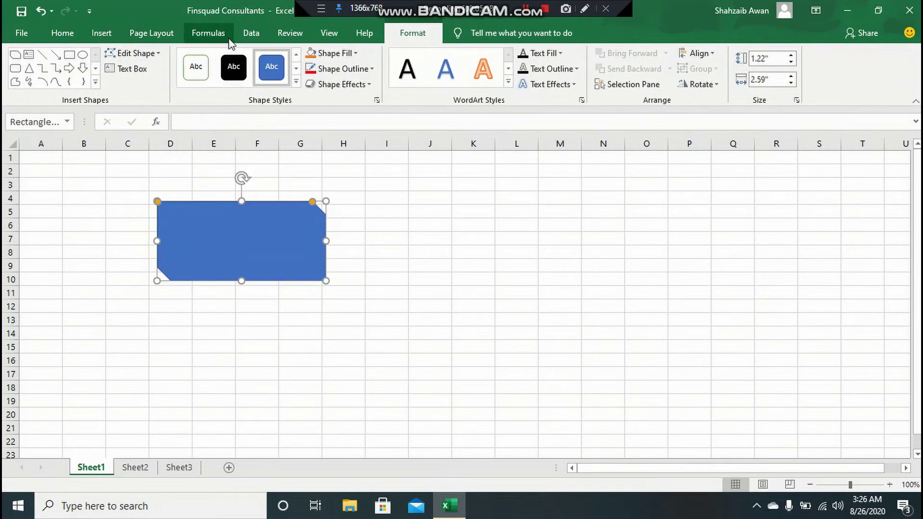
Fill the snipped rectangle with grey instead of blue.
{"action": "left_click", "coordinate": [234, 67]}
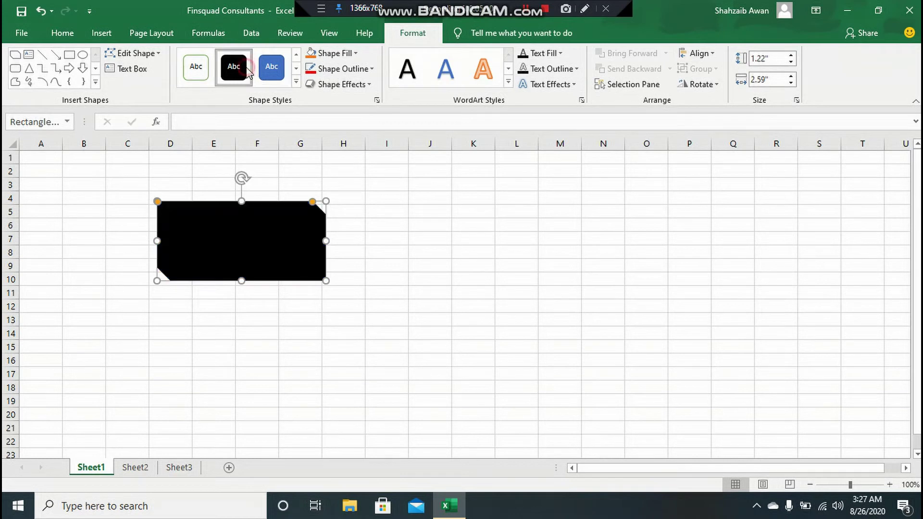
{"action": "left_click", "coordinate": [272, 70]}
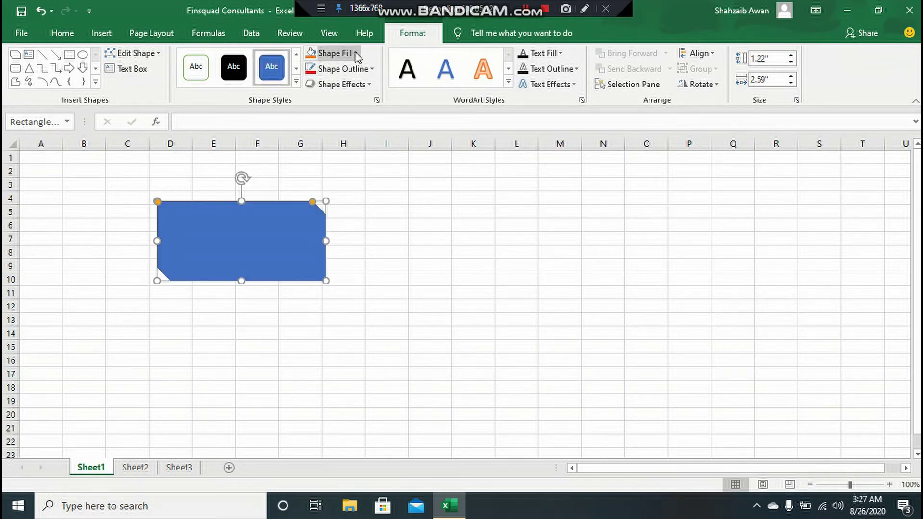
{"action": "left_click", "coordinate": [356, 53]}
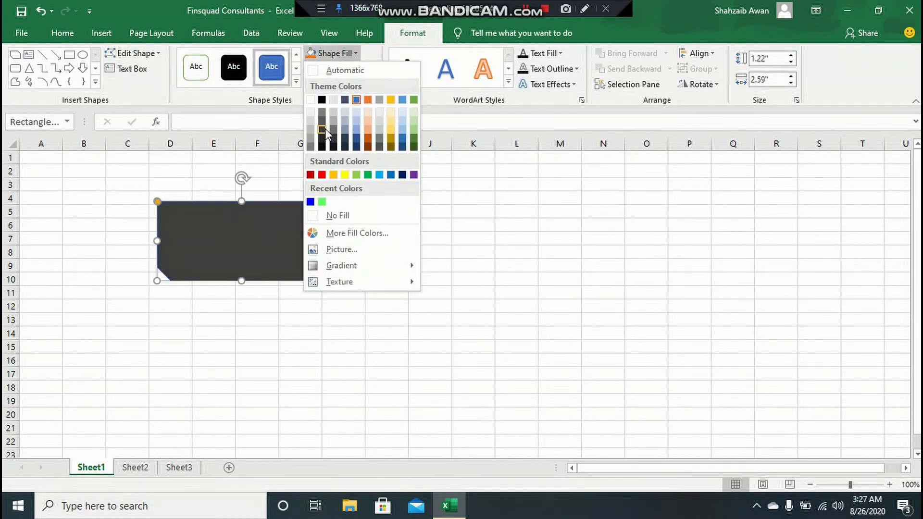
{"action": "left_click", "coordinate": [325, 111]}
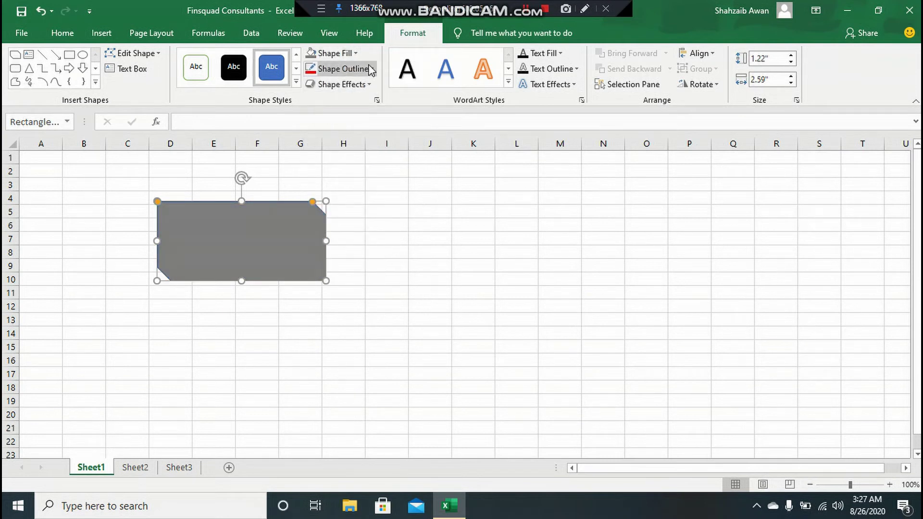
Give the rectangle an Offset: Top outer shadow.
{"action": "left_click", "coordinate": [370, 69]}
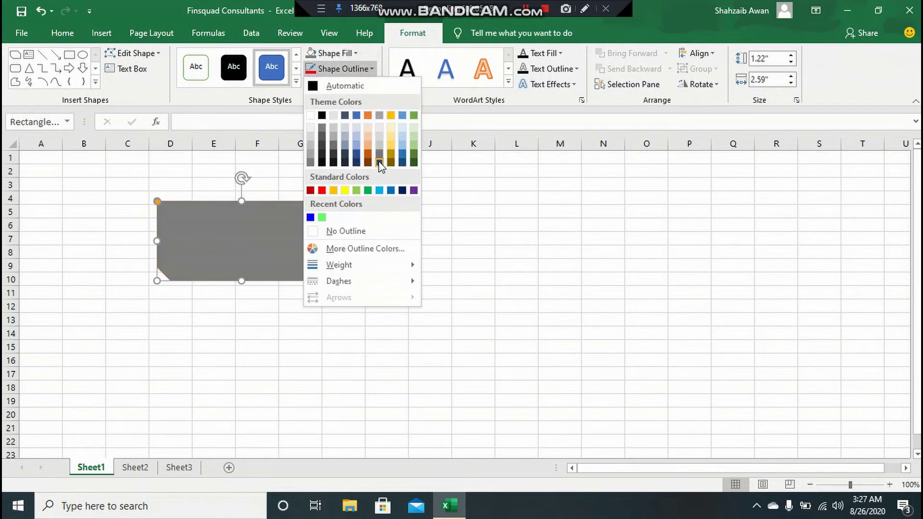
{"action": "left_click", "coordinate": [486, 200]}
{"action": "left_click", "coordinate": [360, 86]}
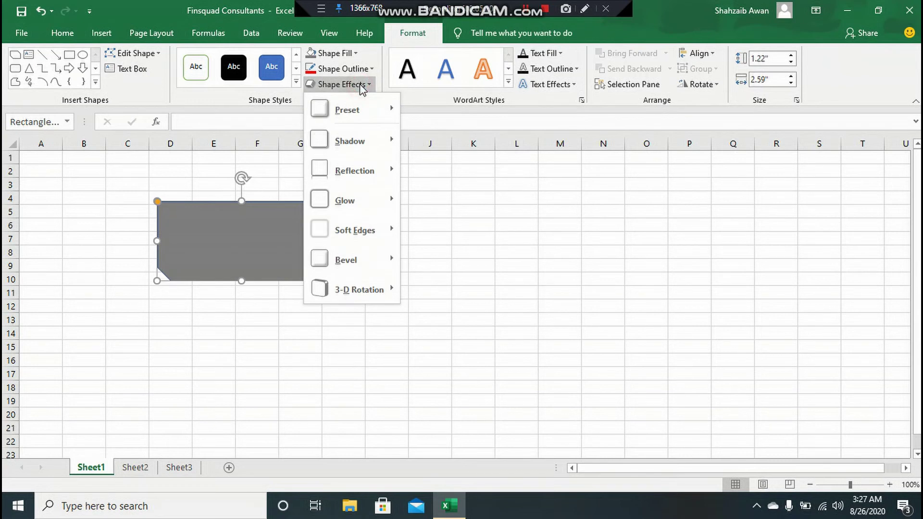
{"action": "mouse_move", "coordinate": [350, 141]}
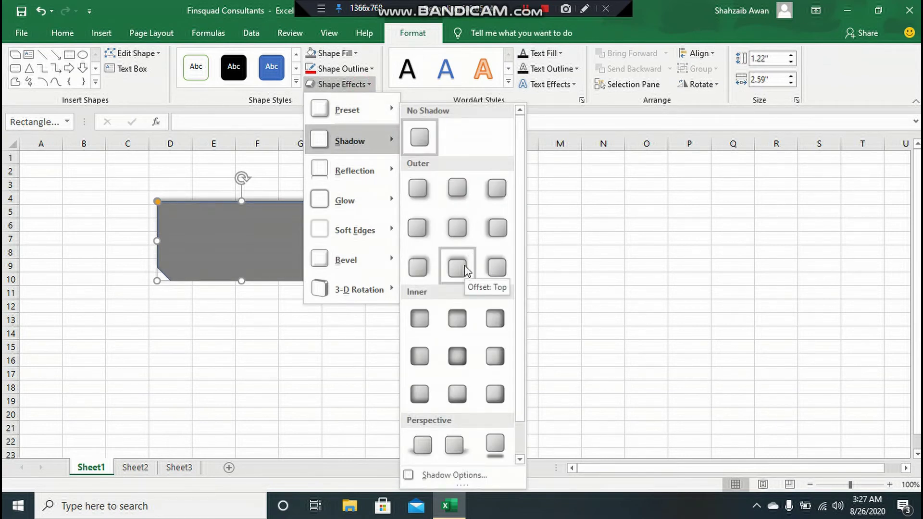
{"action": "left_click", "coordinate": [464, 270]}
{"action": "left_click", "coordinate": [425, 290]}
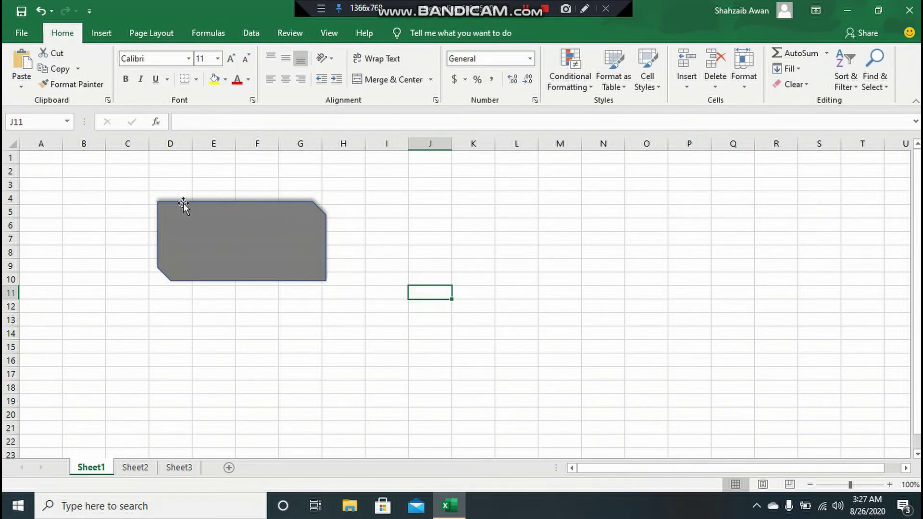
Select the grey shape and browse the Insert tab, opening then closing the SmartArt chooser.
{"action": "double_click", "coordinate": [281, 211]}
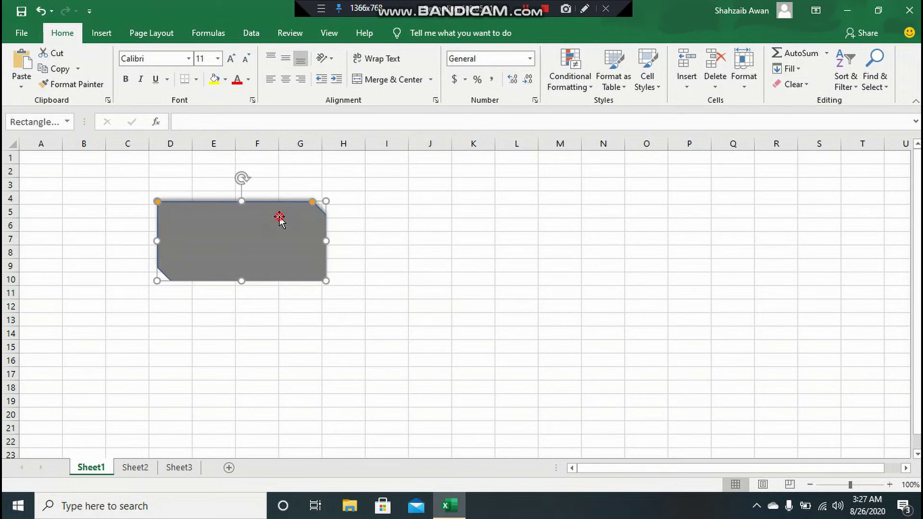
{"action": "left_click", "coordinate": [129, 33]}
{"action": "left_click", "coordinate": [108, 35]}
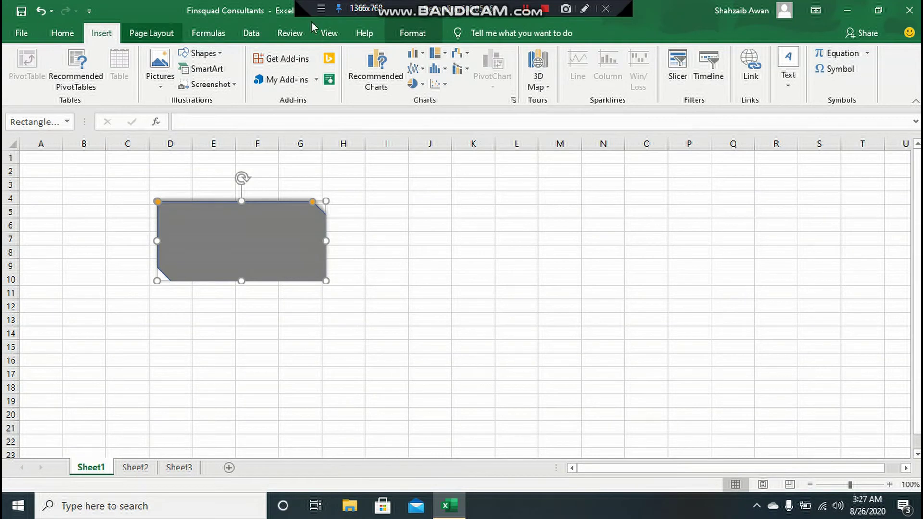
{"action": "left_click", "coordinate": [409, 33]}
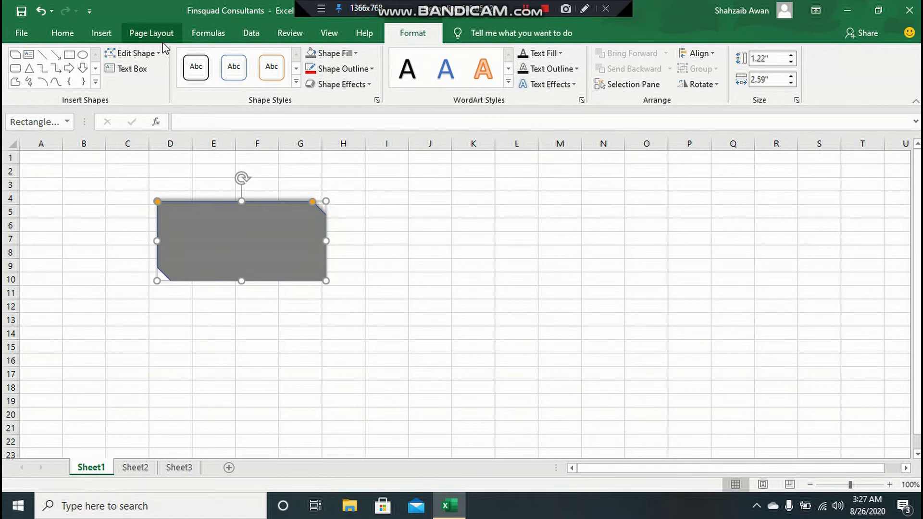
{"action": "left_click", "coordinate": [103, 32]}
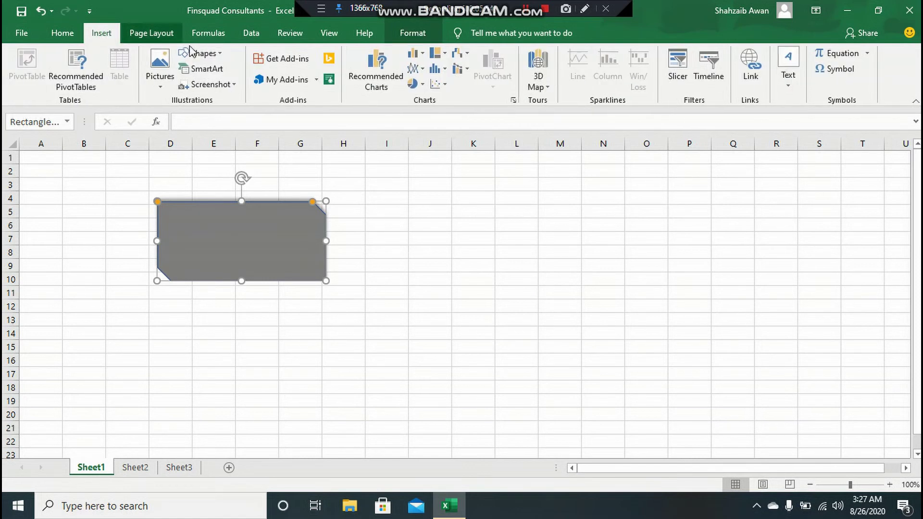
{"action": "left_click", "coordinate": [208, 69]}
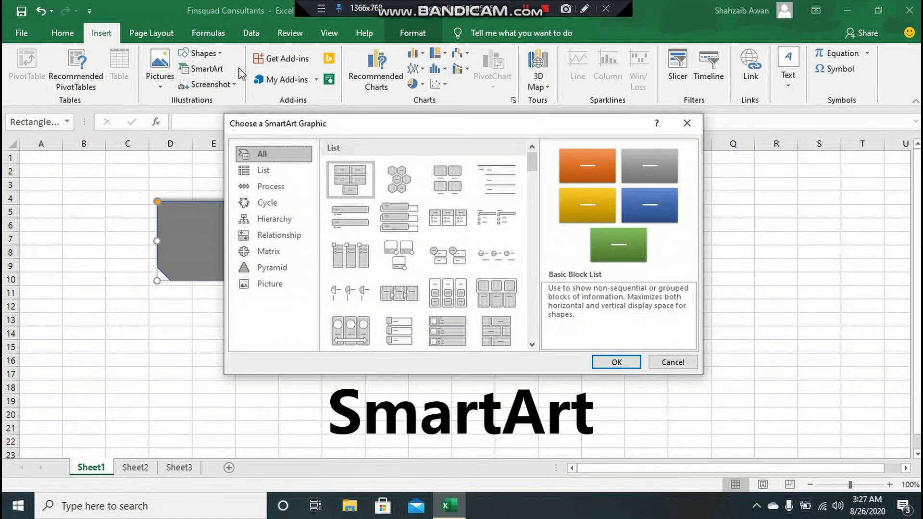
{"action": "left_click", "coordinate": [663, 361]}
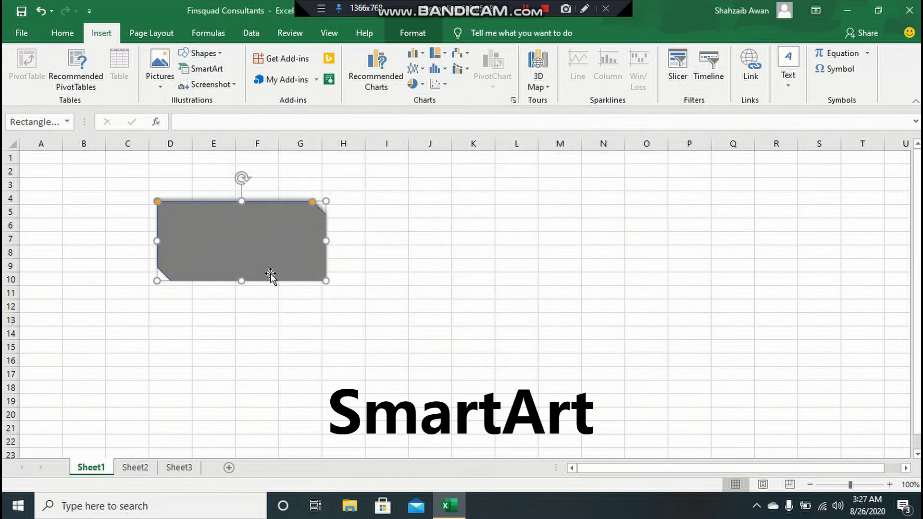
Cut the grey rectangle from Sheet1 using its shortcut menu.
{"action": "right_click", "coordinate": [270, 274]}
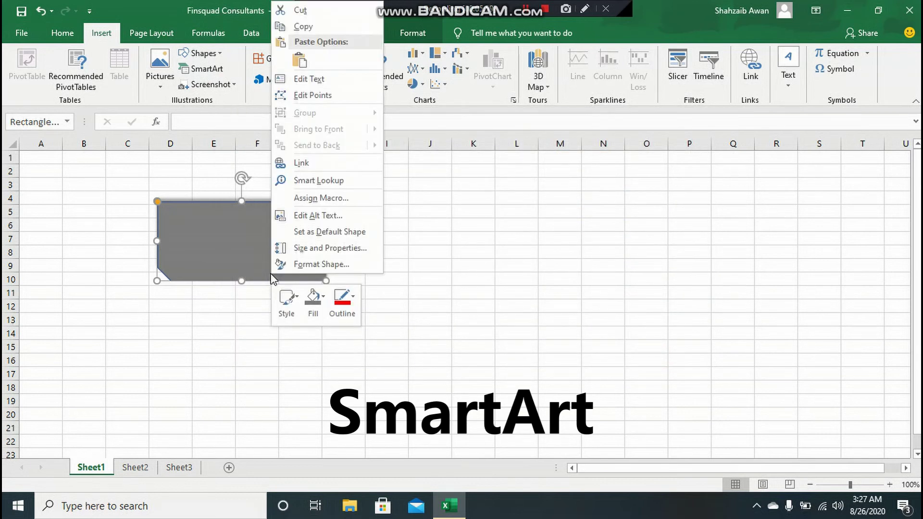
{"action": "left_click", "coordinate": [303, 14]}
{"action": "left_click", "coordinate": [206, 70]}
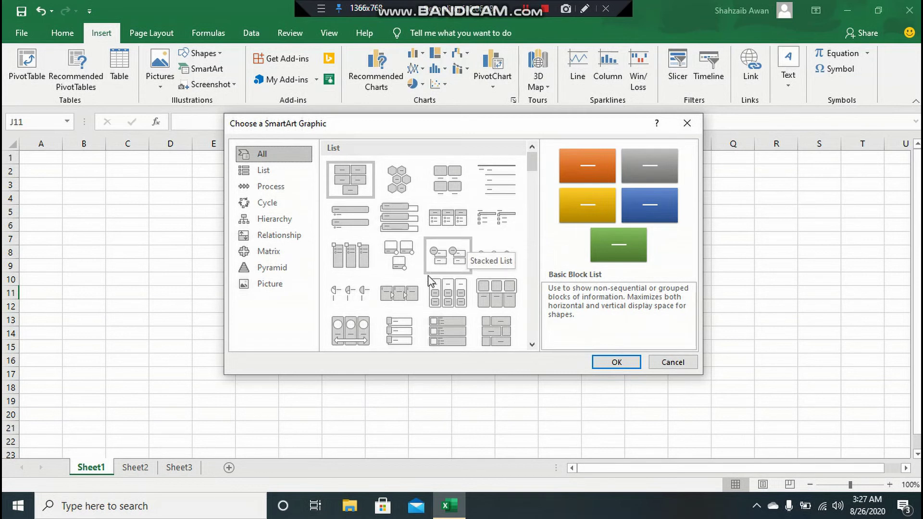
Scroll the SmartArt gallery down to the Cycle layouts and insert Basic Cycle.
{"action": "scroll", "coordinate": [429, 279], "scroll_direction": "down", "scroll_amount": 5}
{"action": "scroll", "coordinate": [429, 279], "scroll_direction": "up", "scroll_amount": 2}
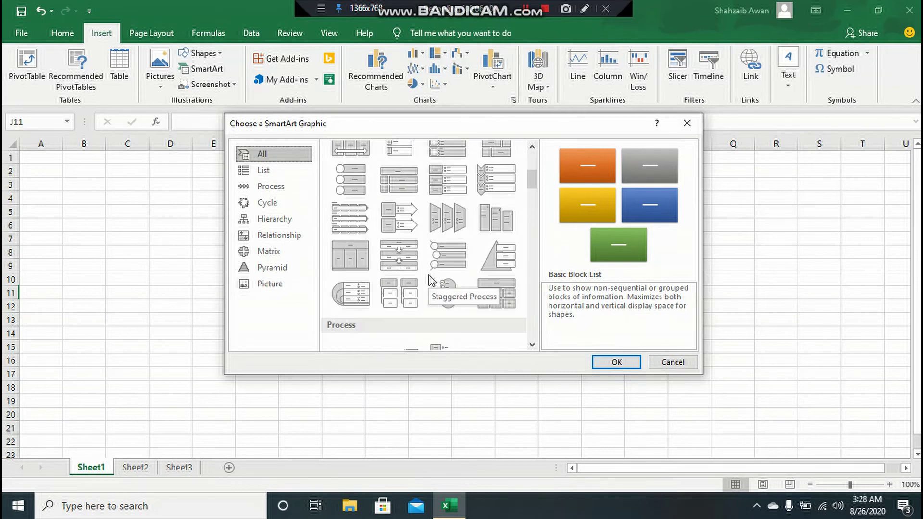
{"action": "scroll", "coordinate": [429, 279], "scroll_direction": "up", "scroll_amount": 1}
{"action": "scroll", "coordinate": [430, 279], "scroll_direction": "up", "scroll_amount": 1}
{"action": "scroll", "coordinate": [429, 279], "scroll_direction": "up", "scroll_amount": 1}
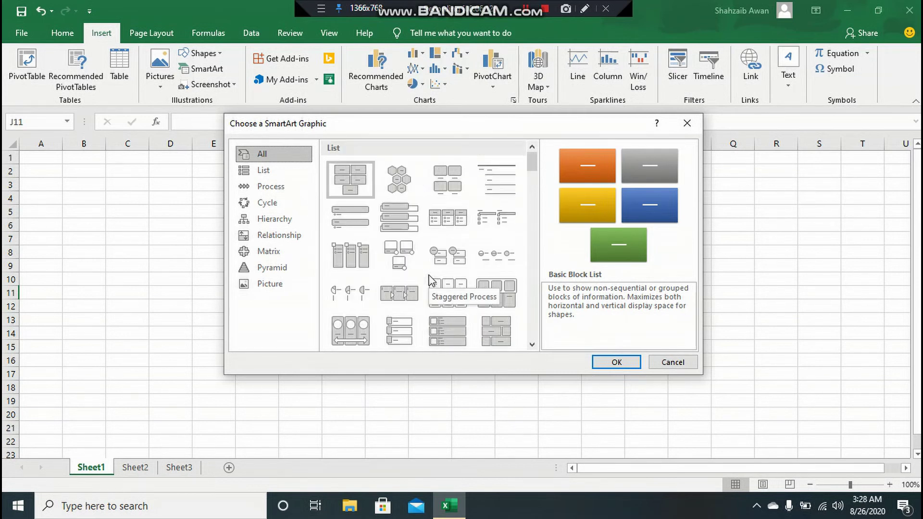
{"action": "scroll", "coordinate": [429, 279], "scroll_direction": "down", "scroll_amount": 2}
{"action": "scroll", "coordinate": [429, 279], "scroll_direction": "down", "scroll_amount": 1}
{"action": "scroll", "coordinate": [429, 279], "scroll_direction": "down", "scroll_amount": 1}
{"action": "scroll", "coordinate": [430, 279], "scroll_direction": "down", "scroll_amount": 1}
{"action": "scroll", "coordinate": [429, 279], "scroll_direction": "down", "scroll_amount": 2}
{"action": "scroll", "coordinate": [429, 278], "scroll_direction": "down", "scroll_amount": 1}
{"action": "scroll", "coordinate": [430, 279], "scroll_direction": "down", "scroll_amount": 2}
{"action": "scroll", "coordinate": [429, 279], "scroll_direction": "down", "scroll_amount": 2}
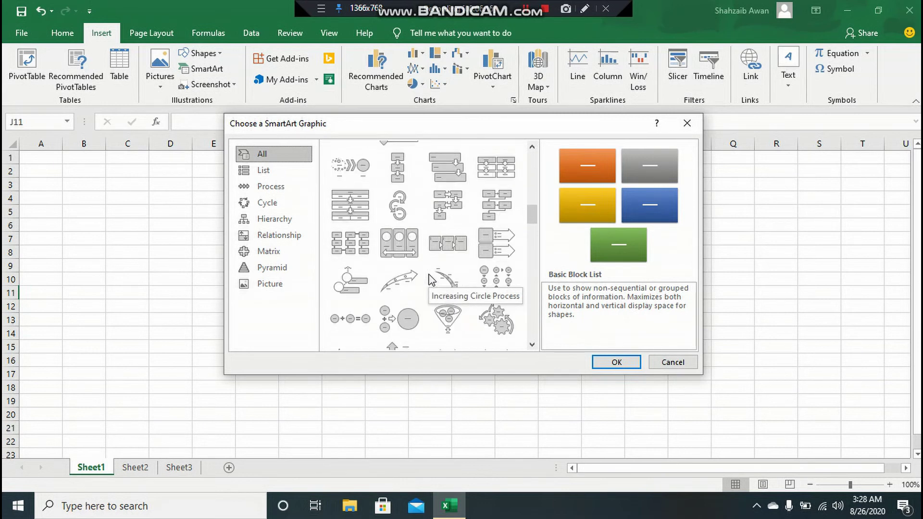
{"action": "scroll", "coordinate": [431, 280], "scroll_direction": "down", "scroll_amount": 1}
{"action": "scroll", "coordinate": [431, 280], "scroll_direction": "down", "scroll_amount": 1}
{"action": "scroll", "coordinate": [432, 280], "scroll_direction": "down", "scroll_amount": 1}
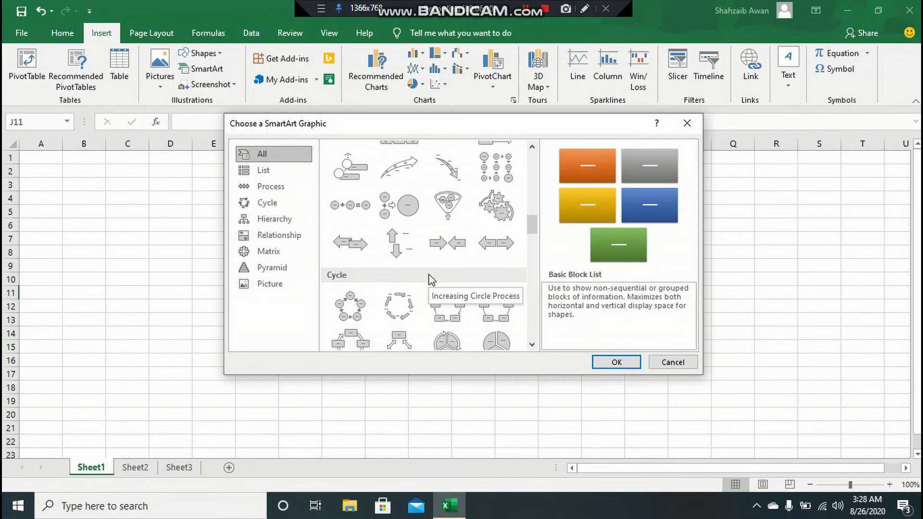
{"action": "scroll", "coordinate": [430, 278], "scroll_direction": "down", "scroll_amount": 2}
{"action": "scroll", "coordinate": [430, 278], "scroll_direction": "down", "scroll_amount": 1}
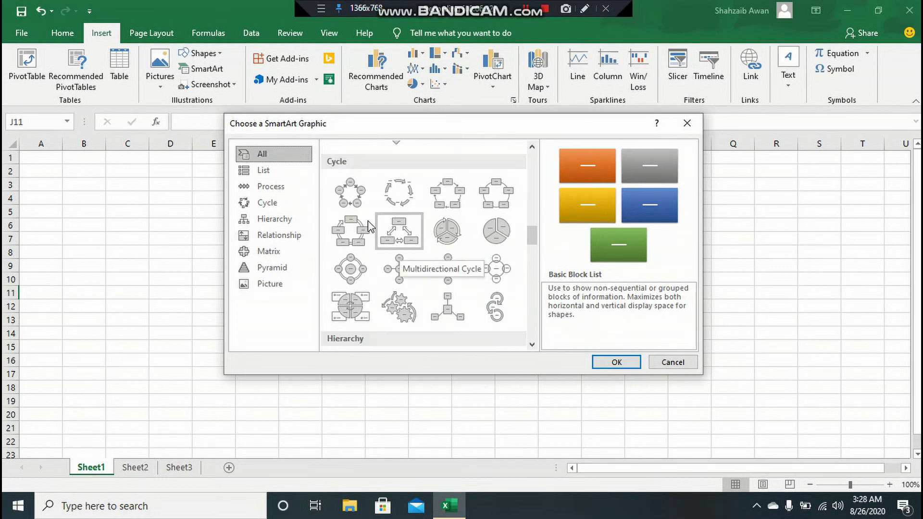
{"action": "left_click", "coordinate": [356, 201]}
{"action": "left_click", "coordinate": [616, 363]}
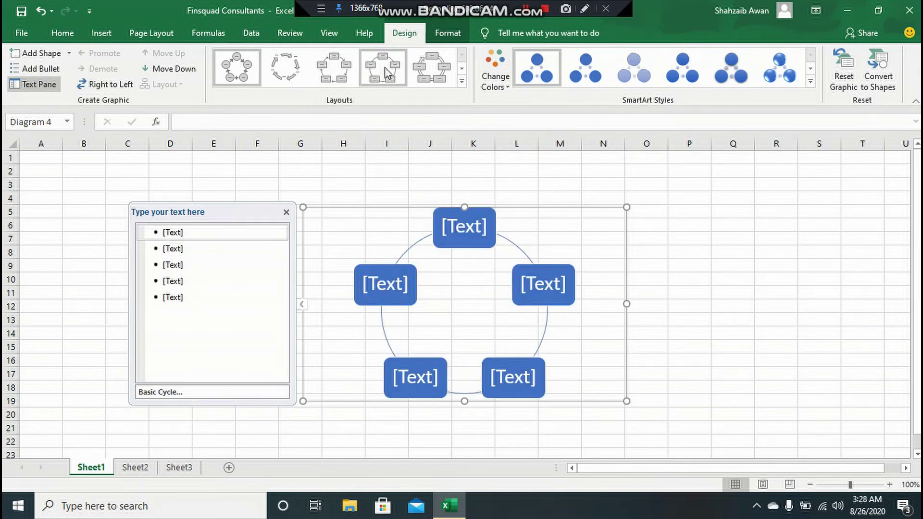
Change the cycle graphic to the Gear layout and select the top gear.
{"action": "left_click", "coordinate": [460, 81]}
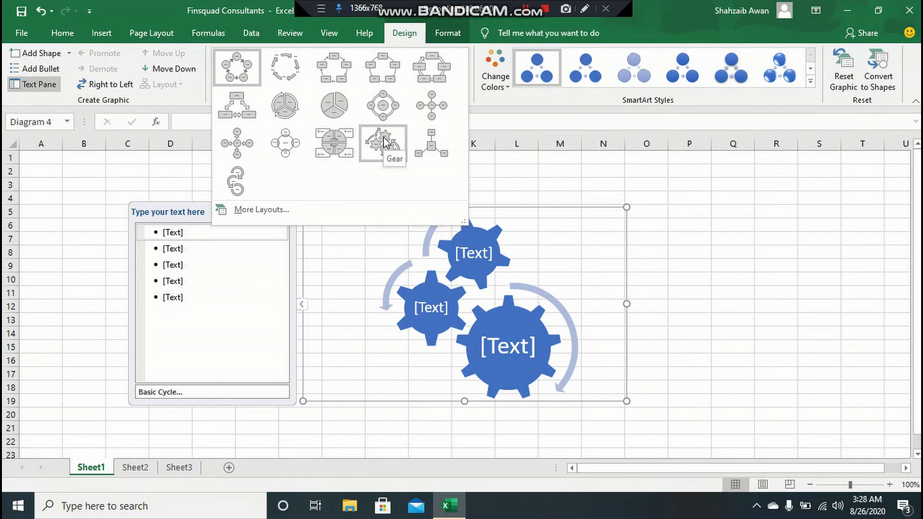
{"action": "left_click", "coordinate": [384, 140]}
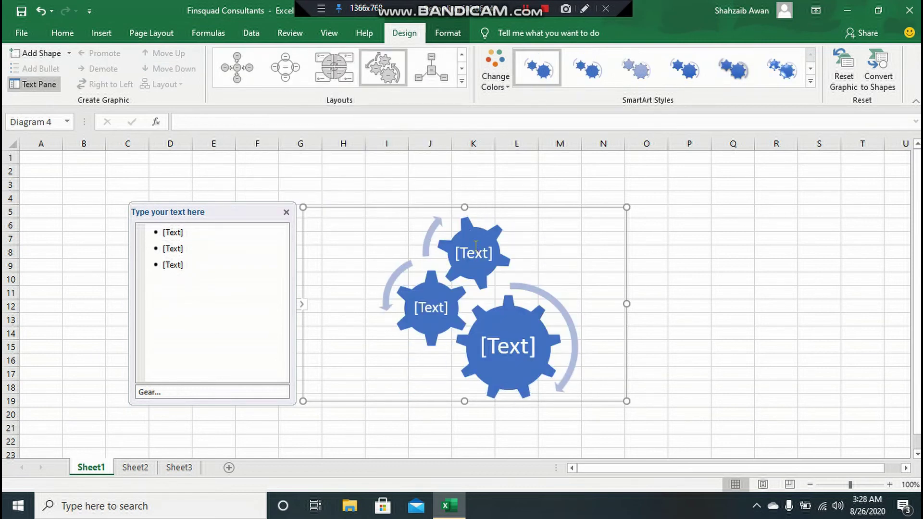
{"action": "left_click", "coordinate": [478, 259]}
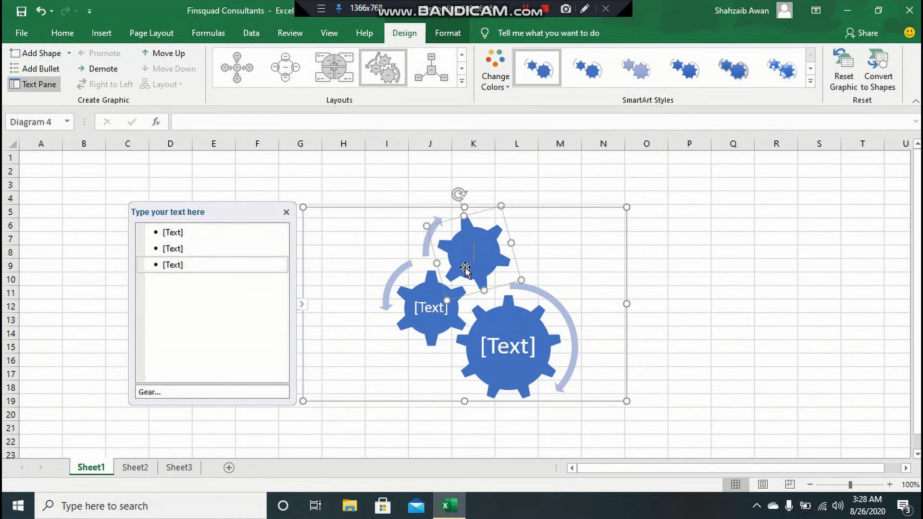
Type sample text into the top gear, erase it again, and deselect the graphic.
{"action": "type", "text": "sfkje"}
{"action": "key", "text": "BackSpace"}
{"action": "key", "text": "BackSpace"}
{"action": "key", "text": "BackSpace"}
{"action": "type", "text": "dfsfksg sgkg sksks sg"}
{"action": "key", "text": "BackSpace"}
{"action": "key", "text": "BackSpace"}
{"action": "key", "text": "BackSpace"}
{"action": "key", "text": "BackSpace"}
{"action": "key", "text": "BackSpace"}
{"action": "key", "text": "BackSpace"}
{"action": "key", "text": "BackSpace"}
{"action": "key", "text": "BackSpace"}
{"action": "key", "text": "BackSpace"}
{"action": "key", "text": "BackSpace"}
{"action": "left_click", "coordinate": [657, 310]}
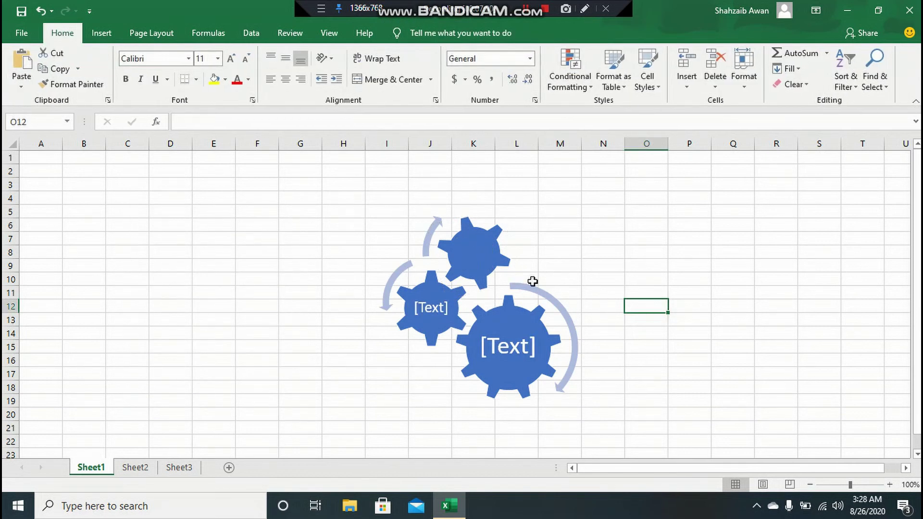
Insert a screen clipping of the beach wallpaper and drag it toward the sheet's top left.
{"action": "left_click", "coordinate": [106, 33]}
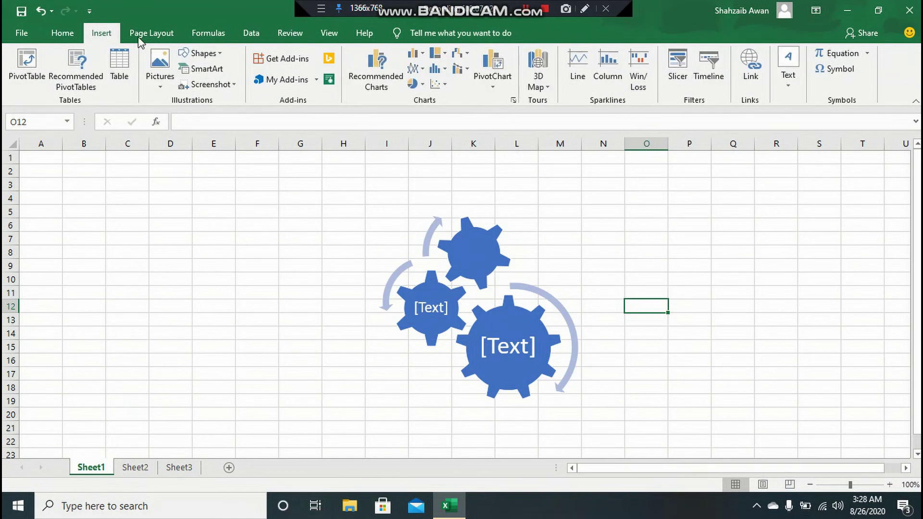
{"action": "left_click", "coordinate": [222, 84]}
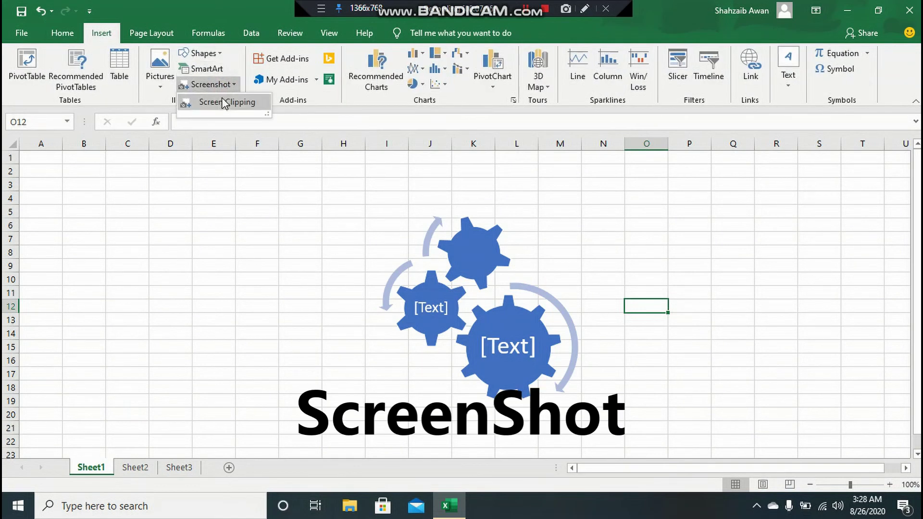
{"action": "left_click", "coordinate": [222, 100]}
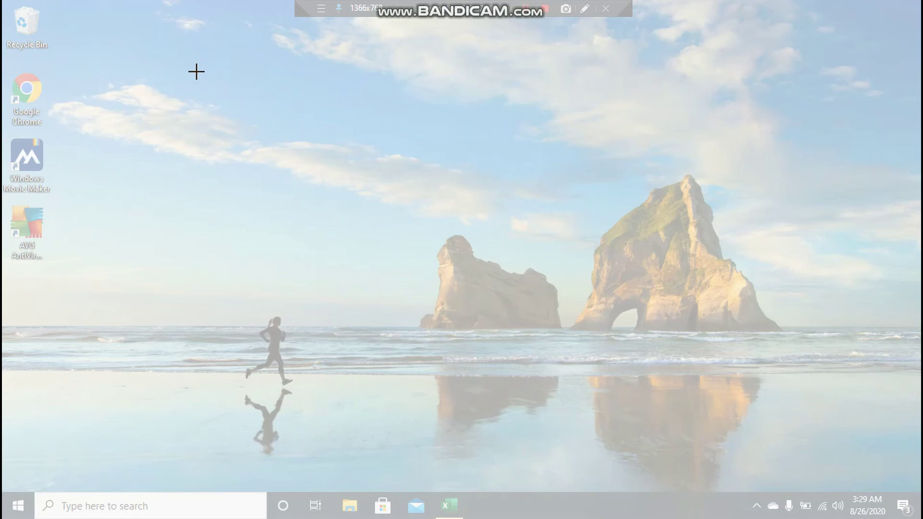
{"action": "left_click_drag", "start_coordinate": [191, 97], "coordinate": [796, 467]}
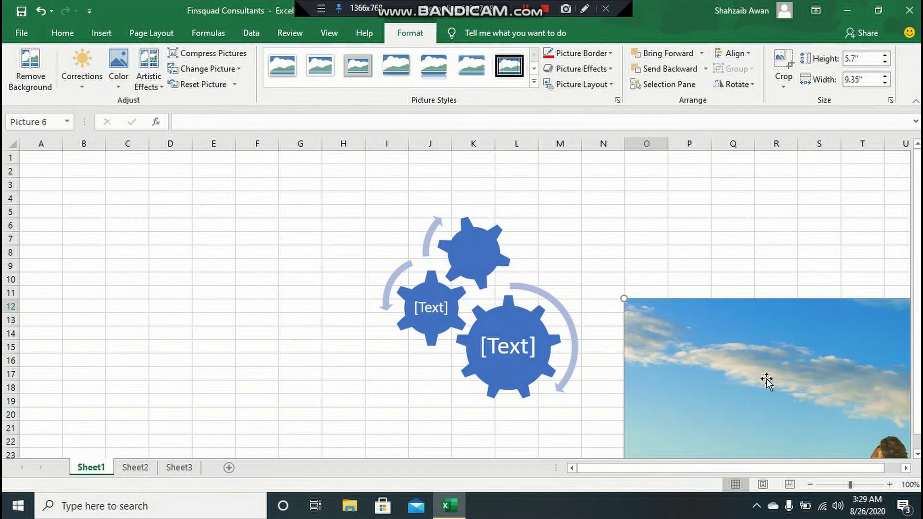
{"action": "mouse_move", "coordinate": [766, 381]}
{"action": "left_mouse_down"}
{"action": "mouse_move", "coordinate": [288, 248]}
{"action": "mouse_move", "coordinate": [330, 243]}
{"action": "left_mouse_up"}
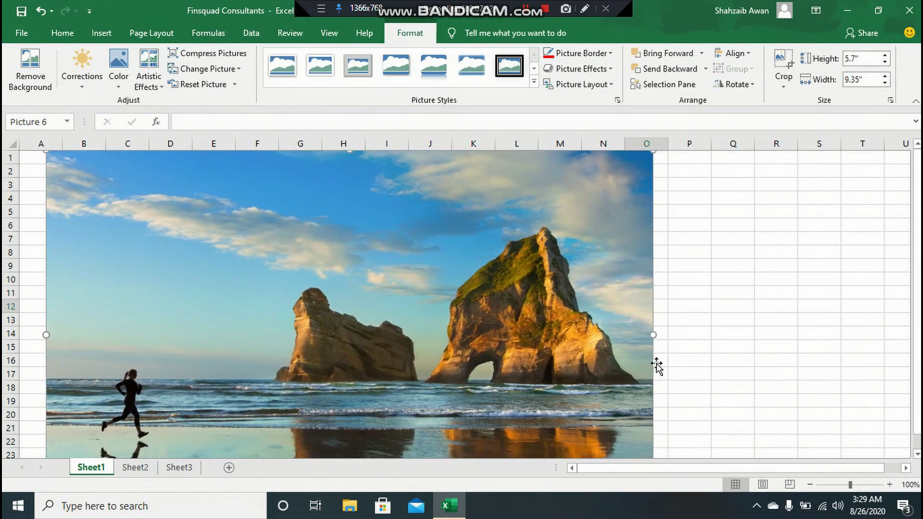
Shrink the wallpaper picture to about A2:H17 and place it beside the gear graphic.
{"action": "left_click_drag", "start_coordinate": [653, 334], "coordinate": [613, 347]}
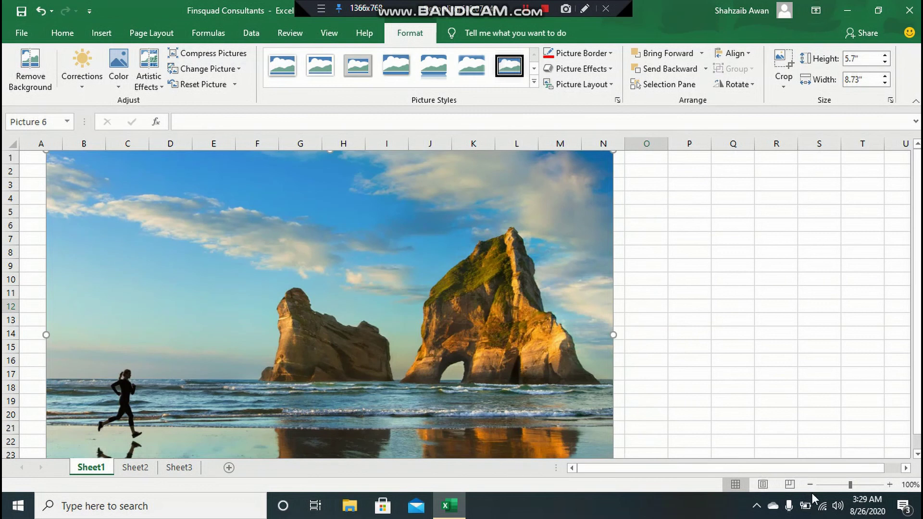
{"action": "left_click", "coordinate": [826, 487]}
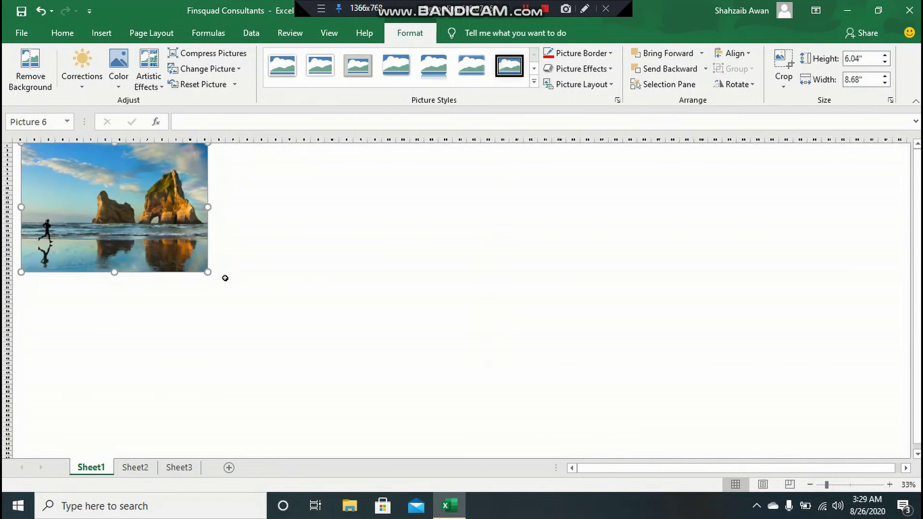
{"action": "left_click_drag", "start_coordinate": [206, 274], "coordinate": [126, 193]}
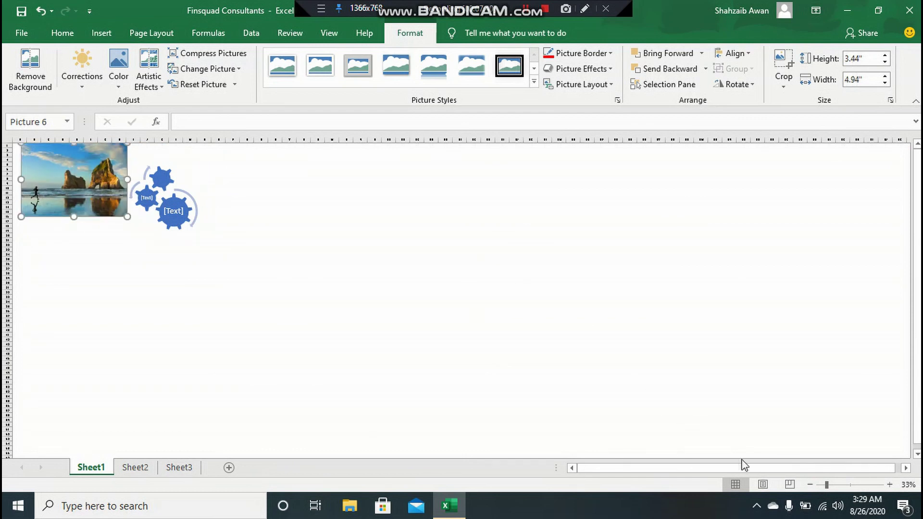
{"action": "left_click", "coordinate": [850, 486]}
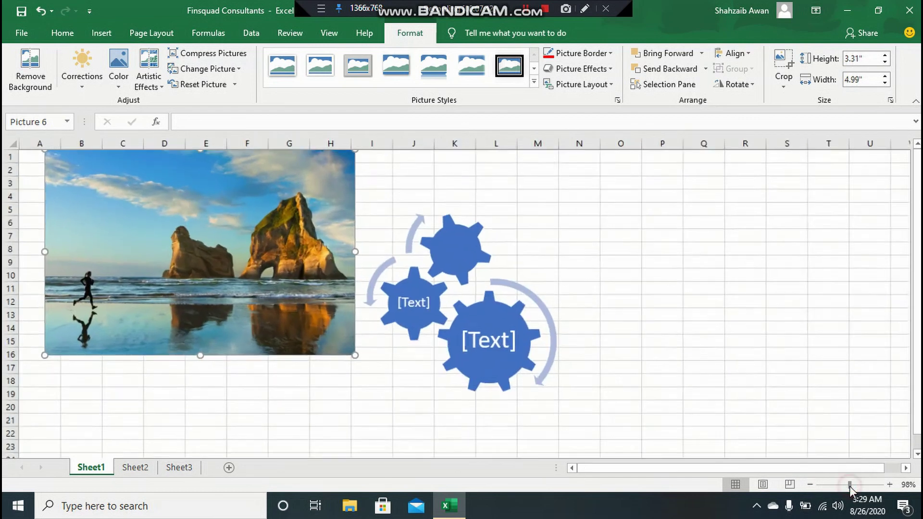
{"action": "left_click_drag", "start_coordinate": [194, 277], "coordinate": [179, 287]}
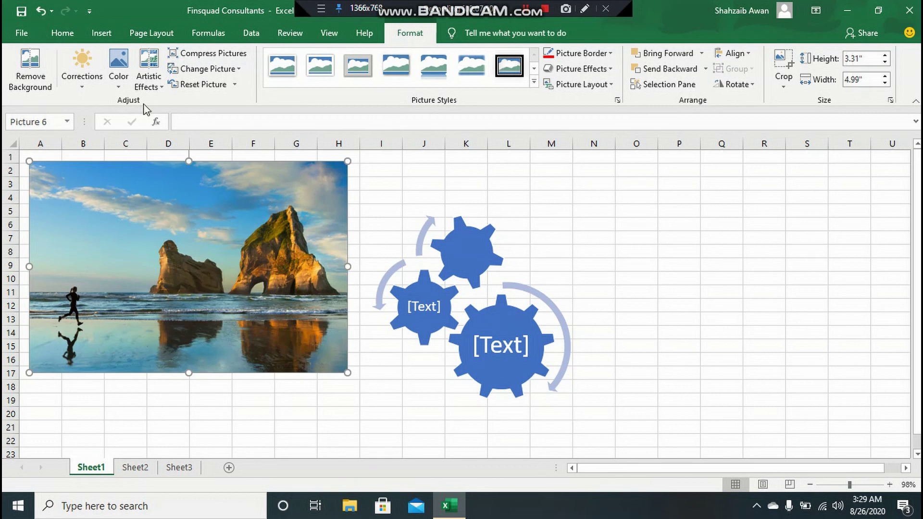
Dismiss the picture's shortcut menu and minimize Excel to reveal the desktop.
{"action": "left_click", "coordinate": [102, 33]}
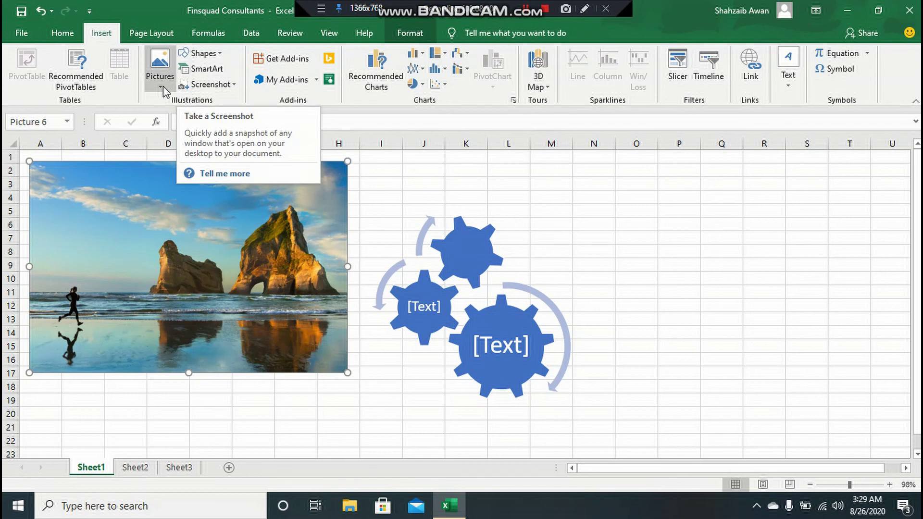
{"action": "right_click", "coordinate": [243, 231]}
{"action": "left_click", "coordinate": [471, 213]}
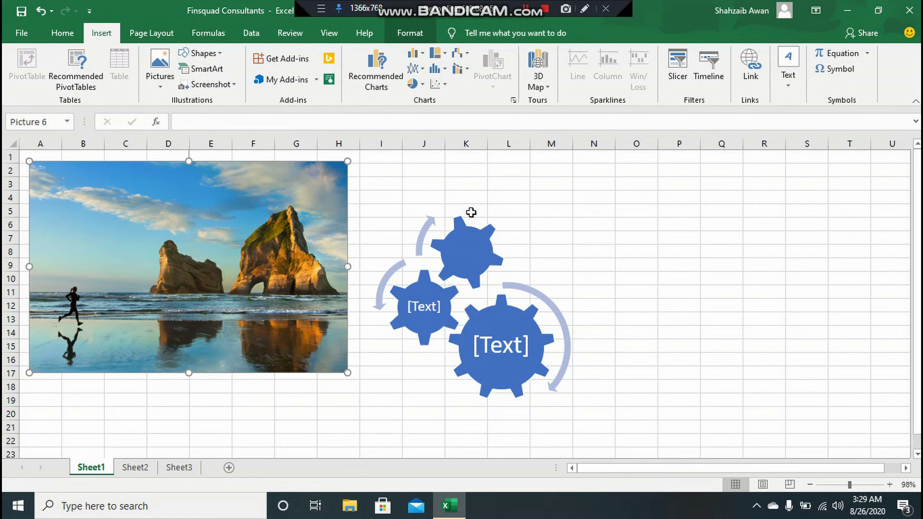
{"action": "left_click", "coordinate": [847, 10]}
Refresh the desktop so the underwater swimmer wallpaper appears.
{"action": "right_click", "coordinate": [415, 143]}
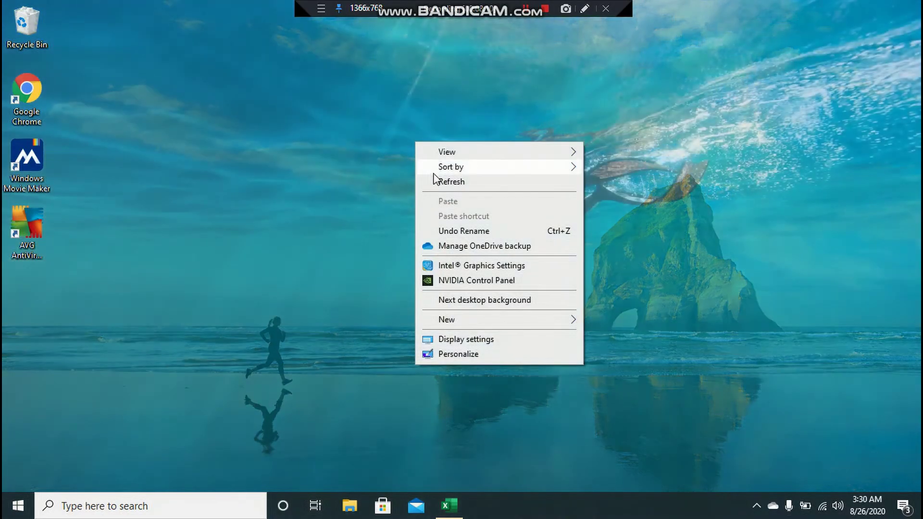
{"action": "left_click", "coordinate": [435, 185]}
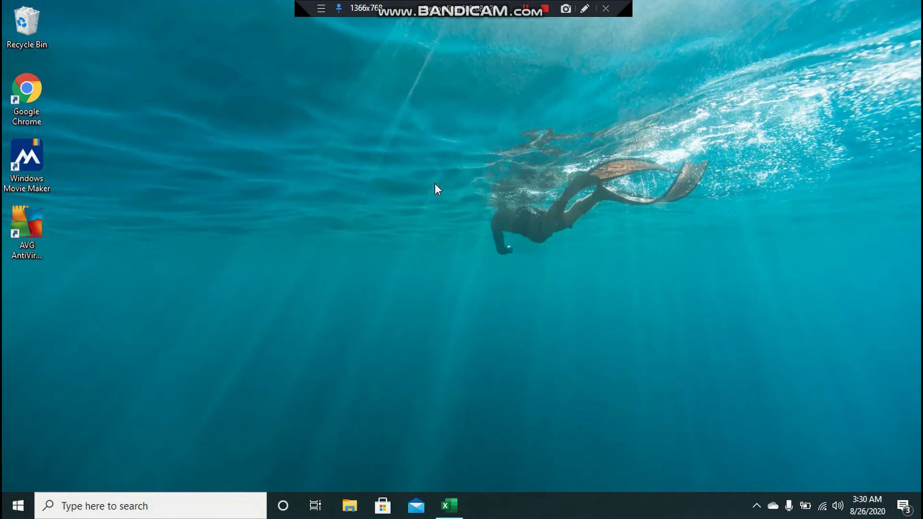